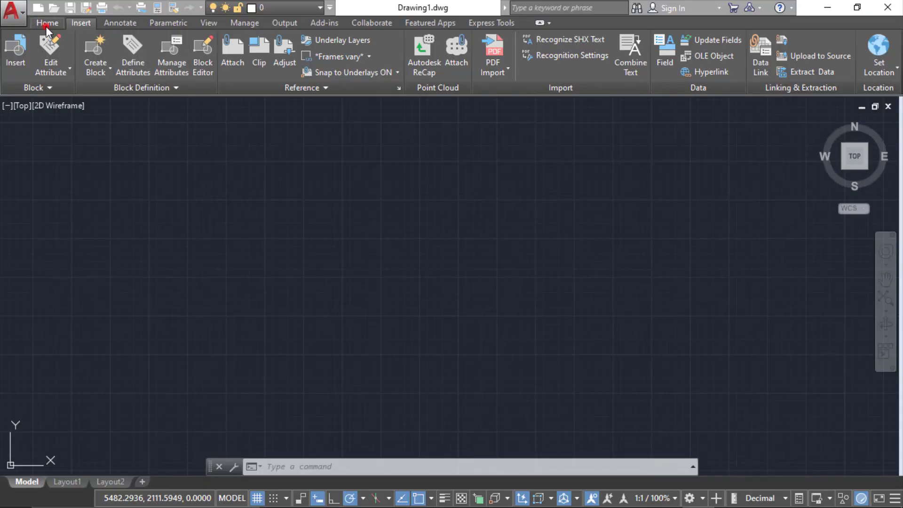
Import 5.Work.pdf into the empty drawing as editable vector geometry.
left_click(48, 24)
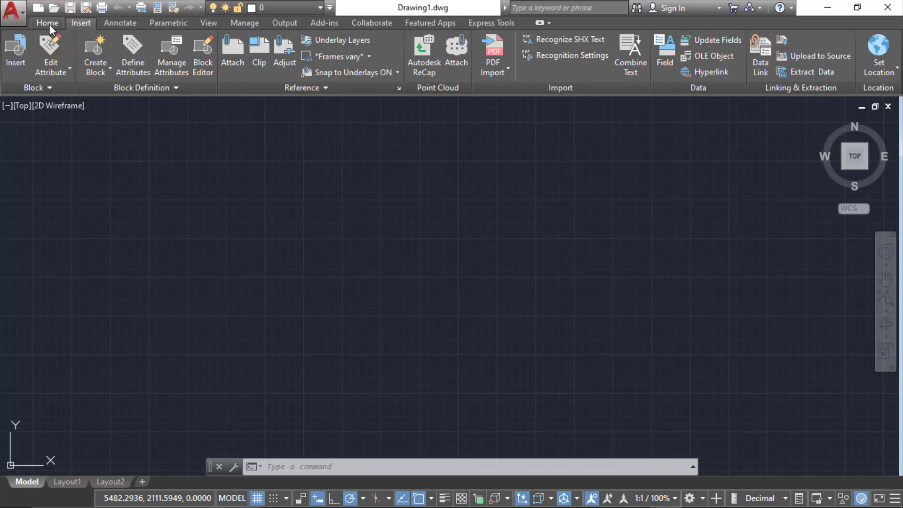
left_click(48, 24)
left_click(75, 22)
left_click(497, 68)
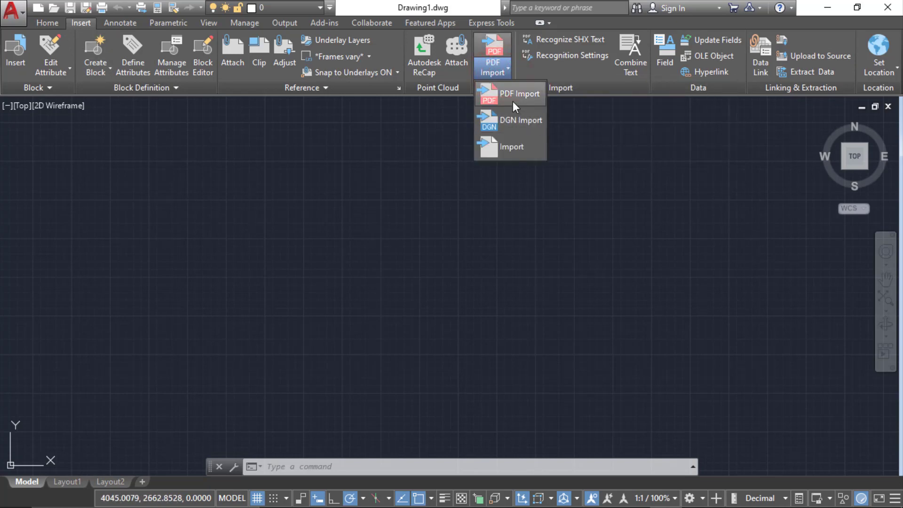
left_click(514, 97)
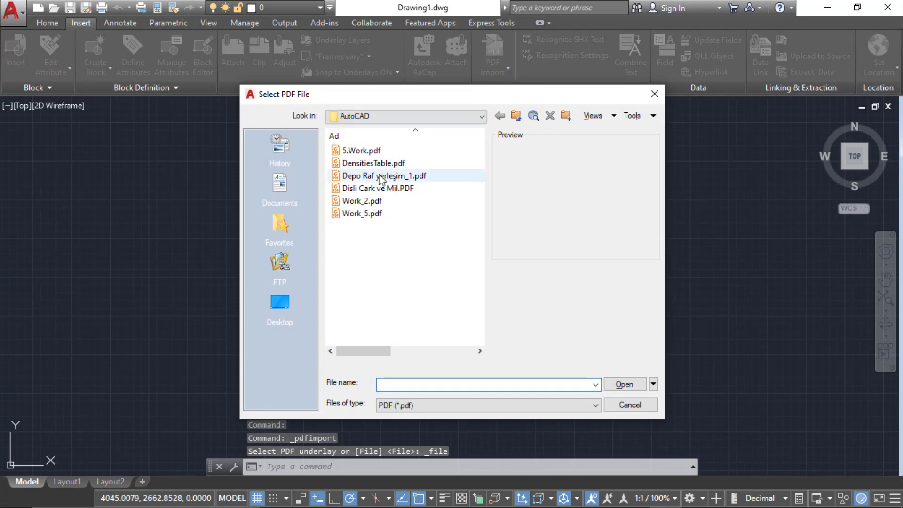
left_click(361, 151)
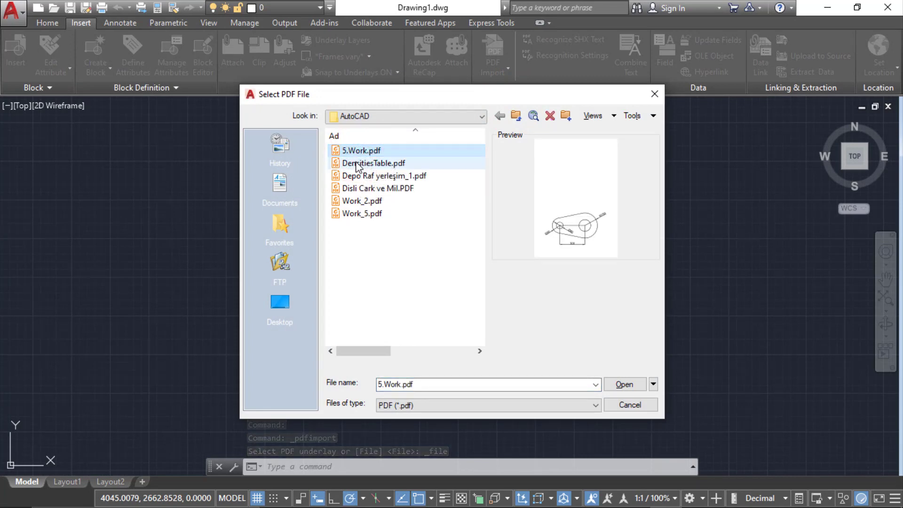
double_click(357, 151)
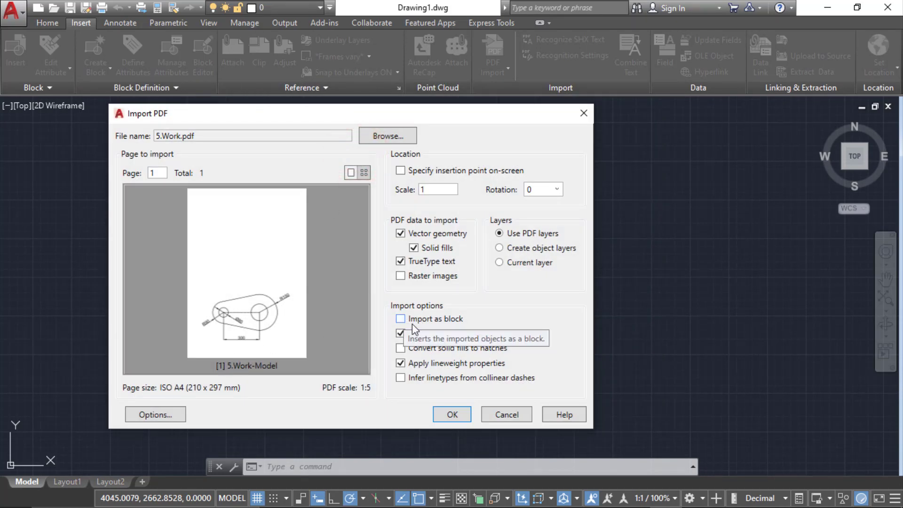
left_click(440, 414)
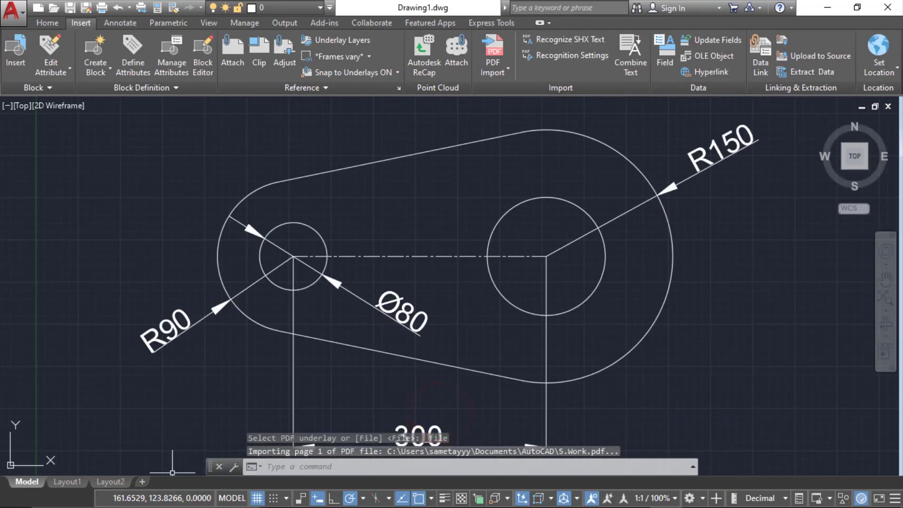
Zoom and pan to inspect the link drawing with its R90, R150, Ø80 and 300 dimensions.
scroll(386, 316, "down", 3)
scroll(386, 317, "up", 3)
middle_click_drag(387, 317, 336, 235)
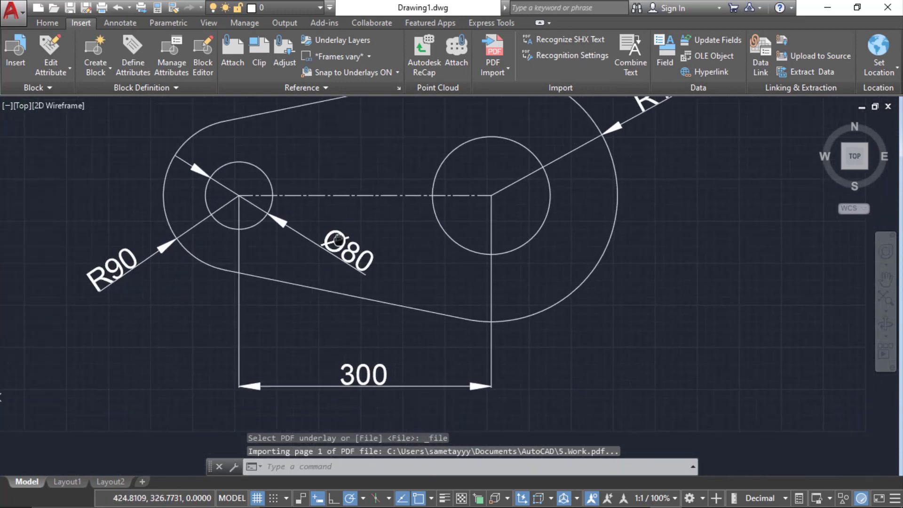
scroll(336, 235, "down", 4)
middle_click_drag(359, 202, 312, 277)
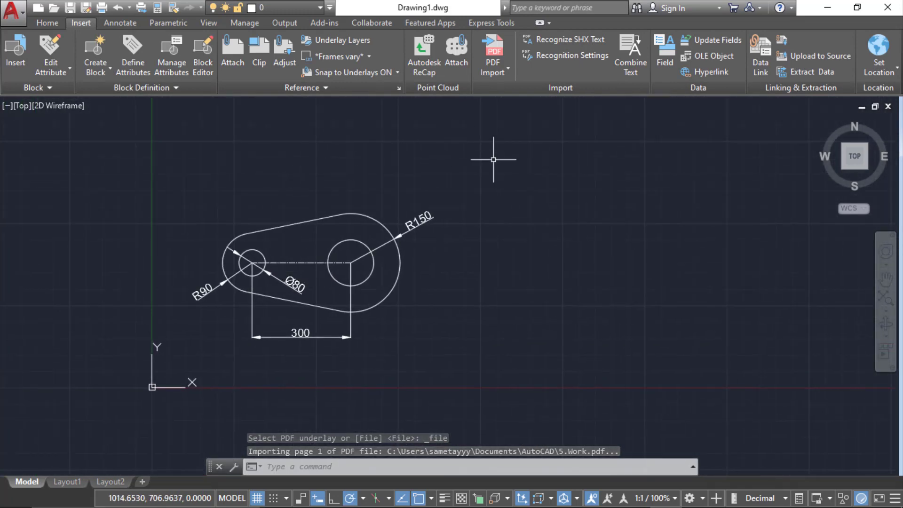
middle_click_drag(494, 157, 333, 191)
scroll(462, 227, "down", 5)
middle_click_drag(461, 228, 268, 275)
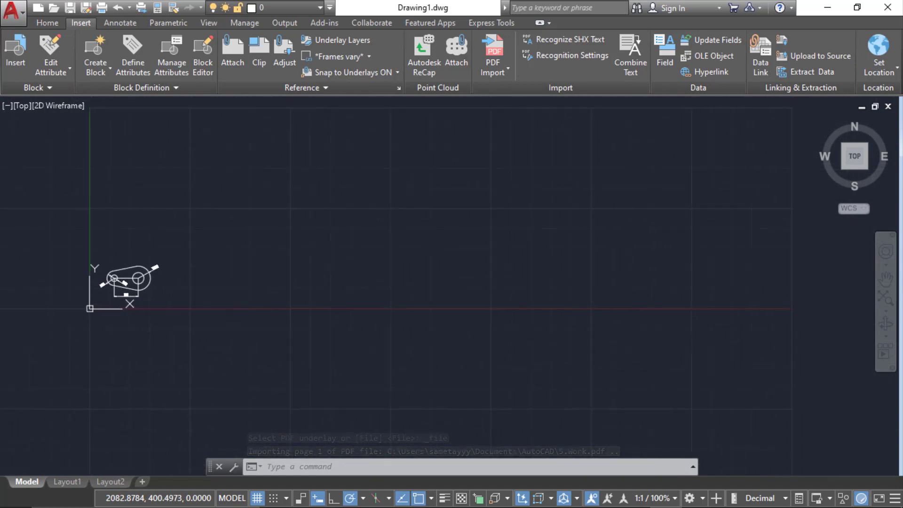
left_click(501, 79)
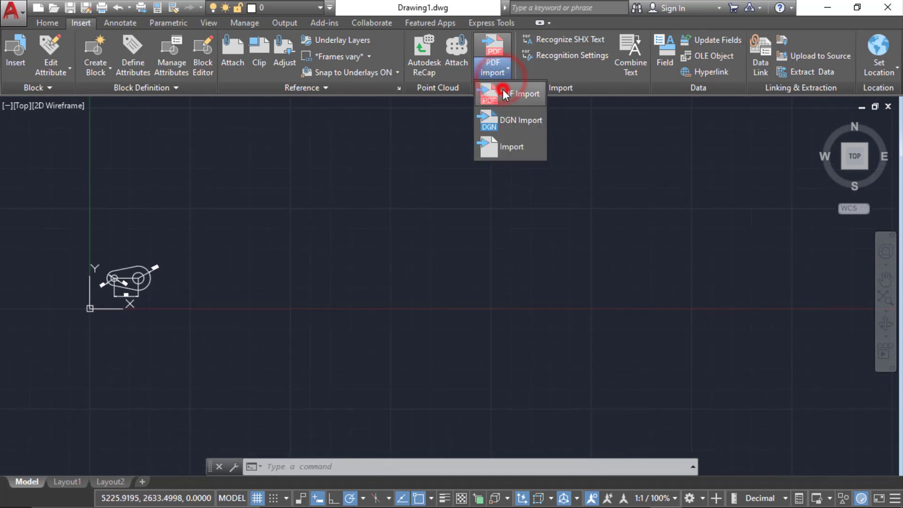
Import Disli Cark ve Mil.PDF into the drawing with the default Import PDF settings.
left_click(503, 90)
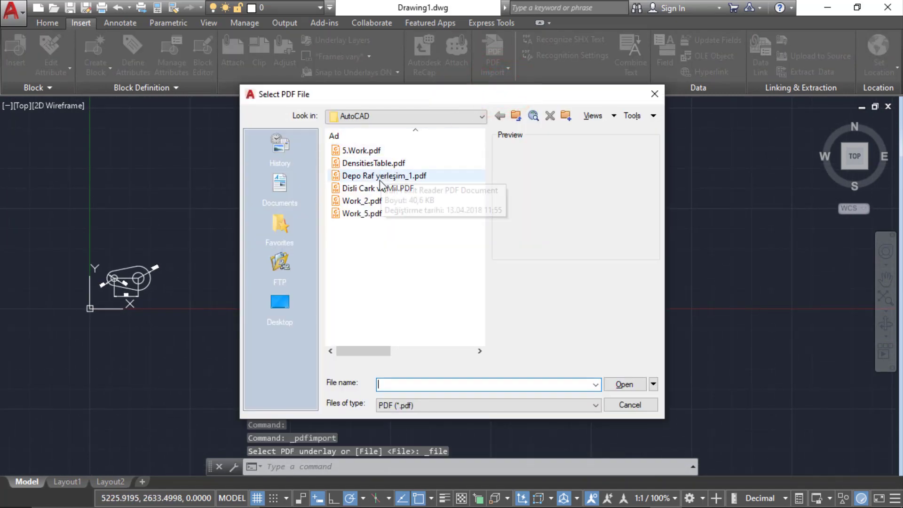
double_click(377, 188)
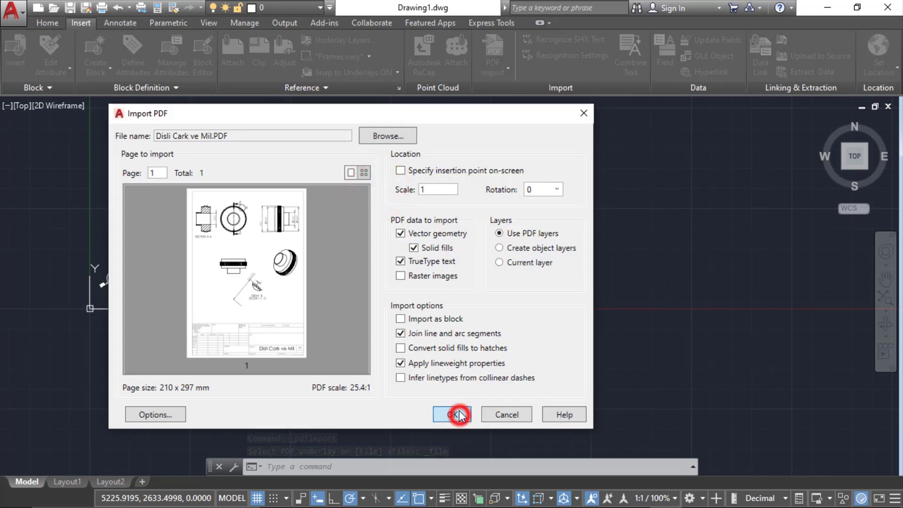
left_click(460, 415)
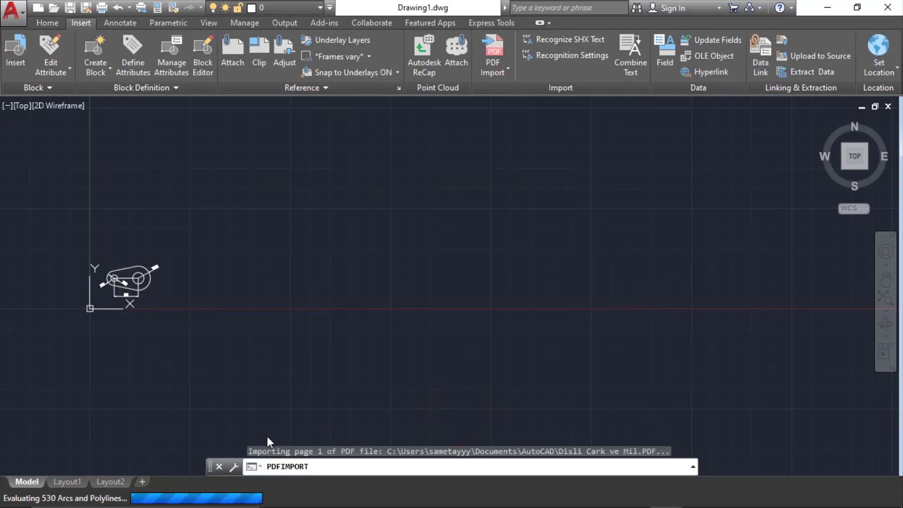
scroll(379, 343, "down", 4)
scroll(314, 258, "up", 2)
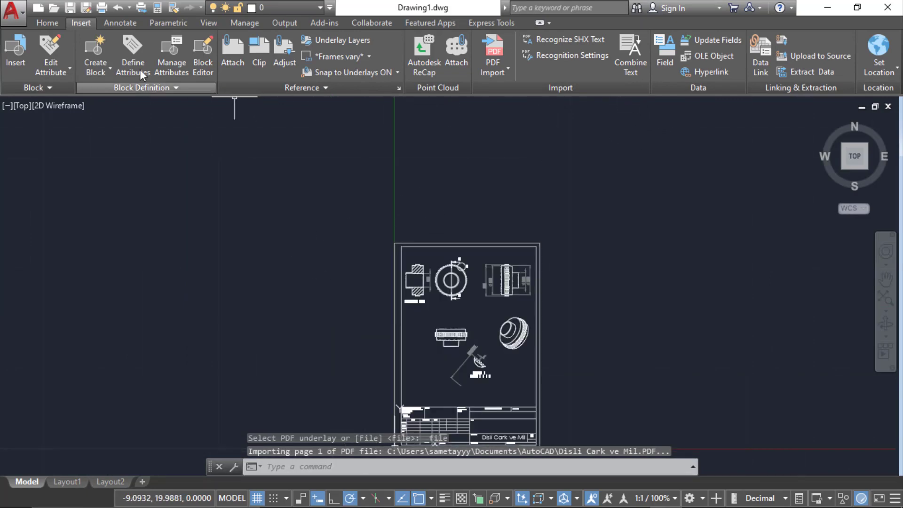
Zoom and pan to locate the gear-and-shaft sheet, then start a selection window around it.
middle_click_drag(486, 323, 344, 251)
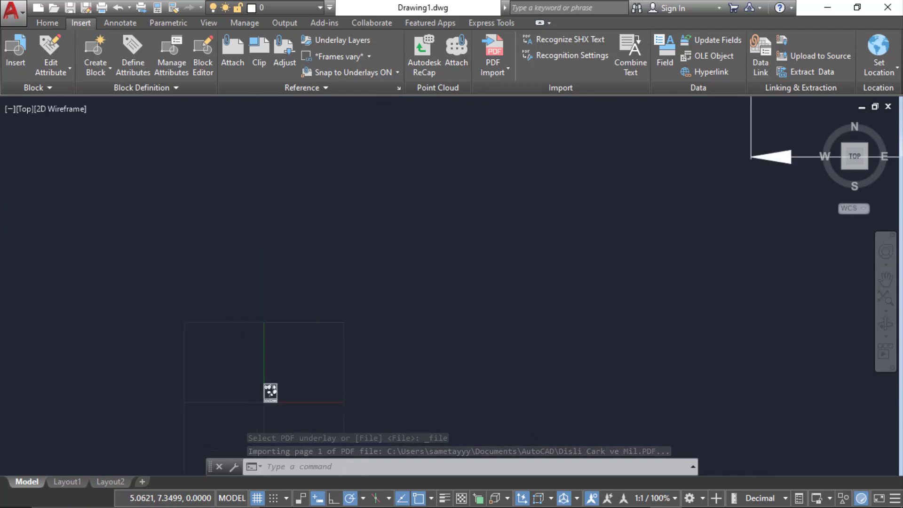
scroll(369, 306, "down", 4)
scroll(369, 297, "up", 4)
scroll(369, 297, "down", 2)
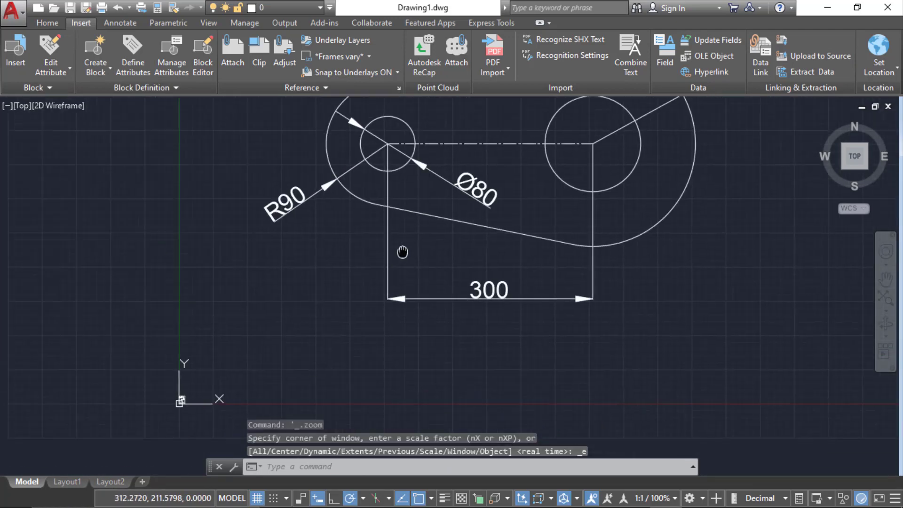
scroll(403, 252, "down", 2)
scroll(217, 366, "down", 4)
scroll(224, 372, "up", 3)
scroll(224, 372, "up", 2)
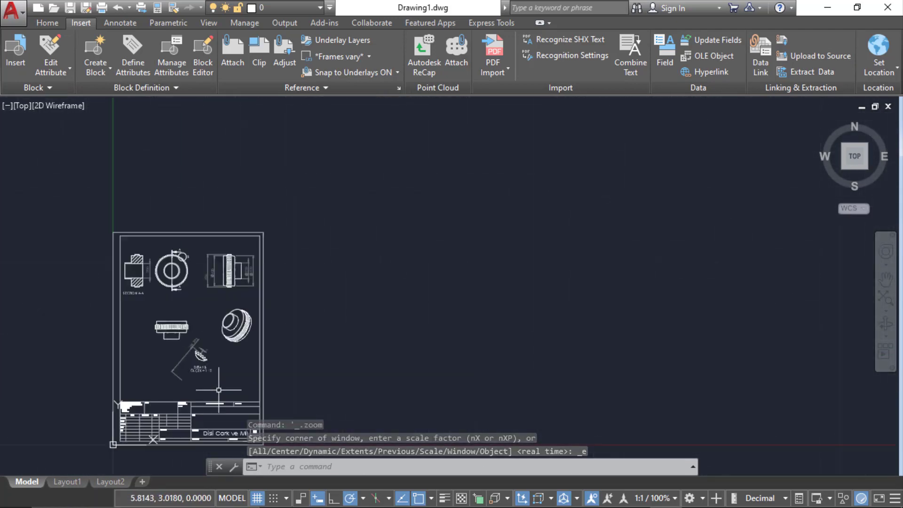
middle_click_drag(224, 373, 313, 259)
Window-select the gear-and-shaft sheet and move it by its lower-left corner near the link drawing.
left_click(404, 383)
left_click(155, 107)
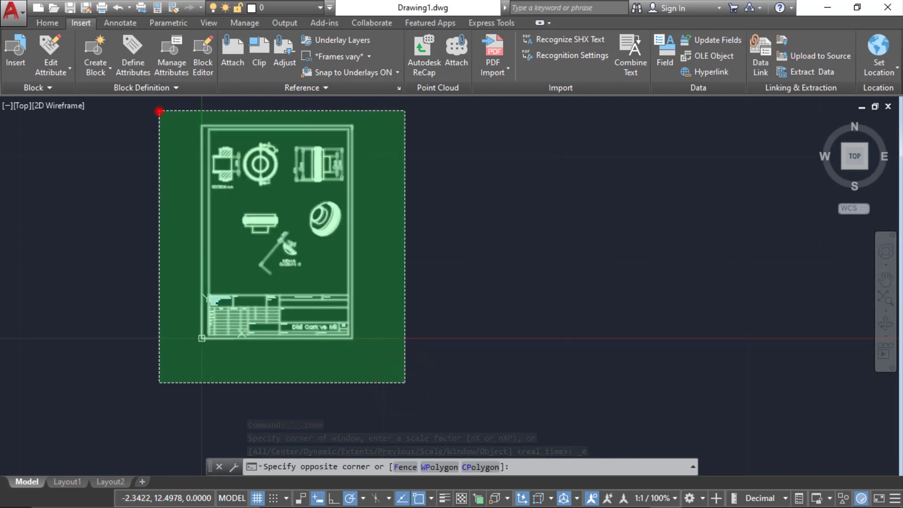
right_click(161, 171)
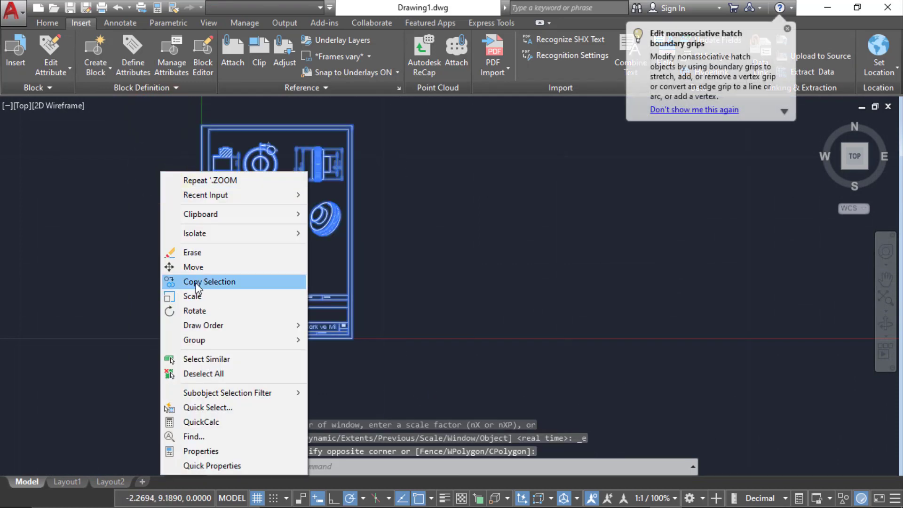
left_click(193, 266)
left_click(202, 338)
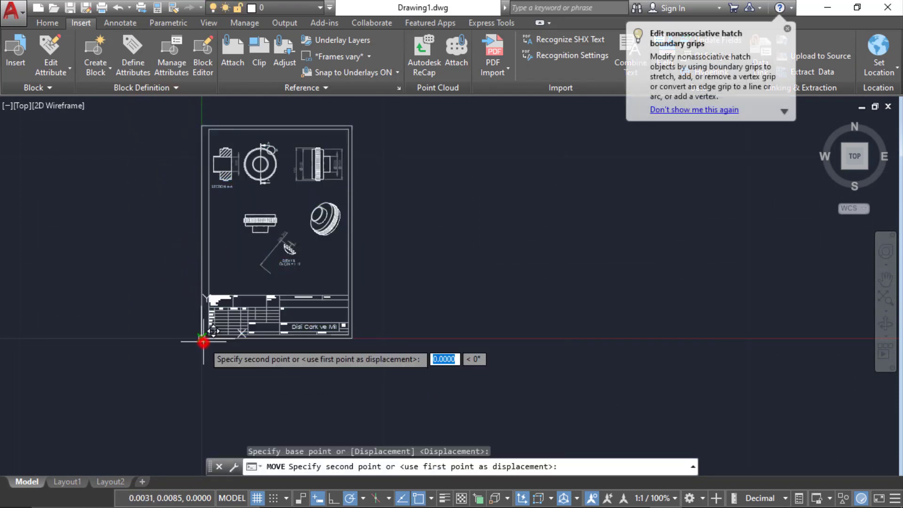
scroll(471, 301, "up", 5)
mouse_move(471, 301)
middle_mouse_down()
mouse_move(477, 286)
mouse_move(252, 401)
middle_mouse_up()
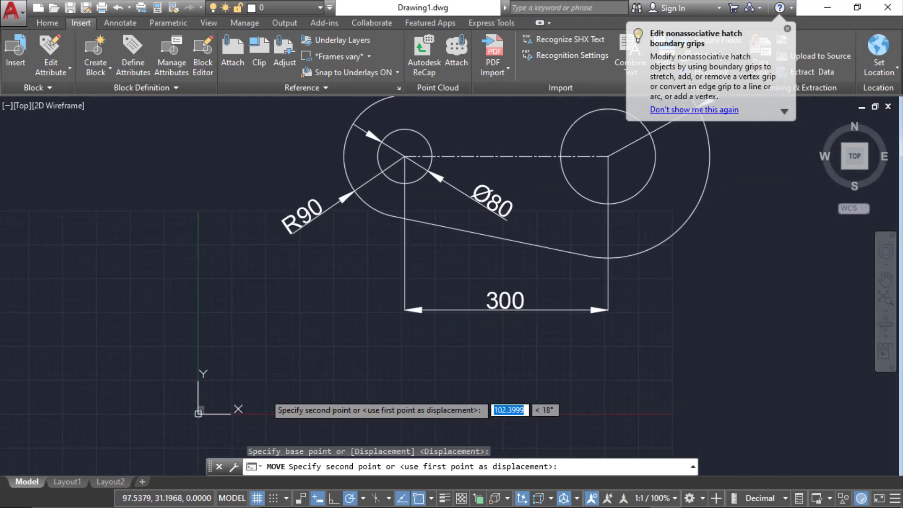
left_click(282, 330)
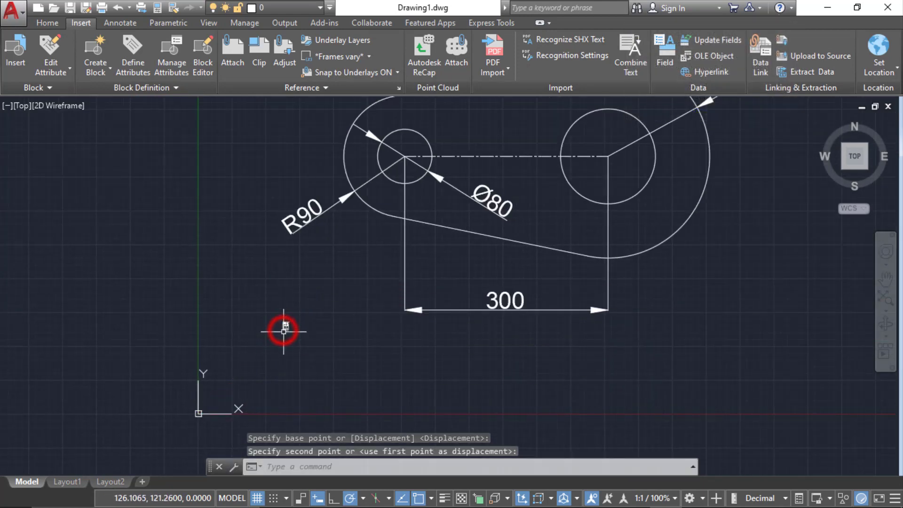
Zoom and pan around the link drawing to check the relocated sheet.
scroll(289, 327, "up", 4)
scroll(182, 252, "up", 2)
scroll(374, 235, "up", 3)
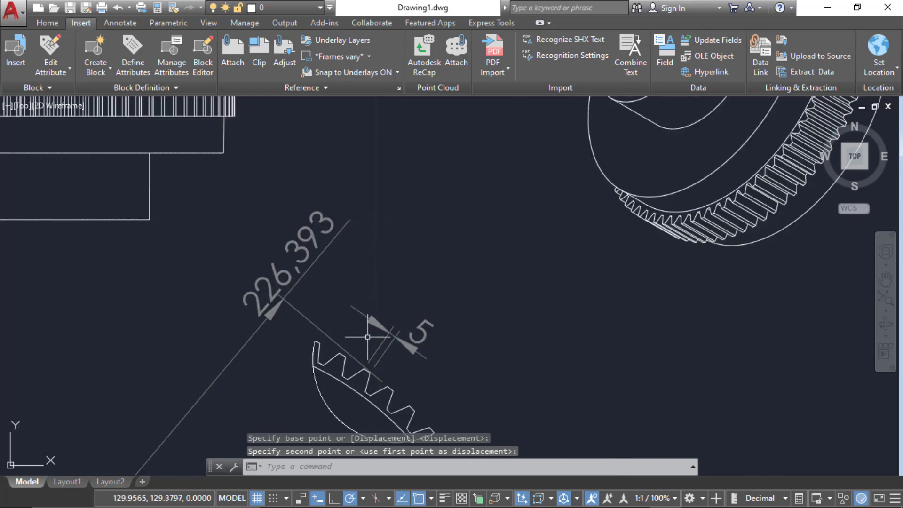
scroll(373, 235, "down", 4)
mouse_move(373, 235)
middle_mouse_down()
mouse_move(364, 202)
mouse_move(350, 301)
mouse_move(291, 327)
middle_mouse_up()
scroll(350, 302, "down", 3)
scroll(350, 302, "down", 5)
scroll(367, 292, "down", 1)
scroll(379, 287, "down", 6)
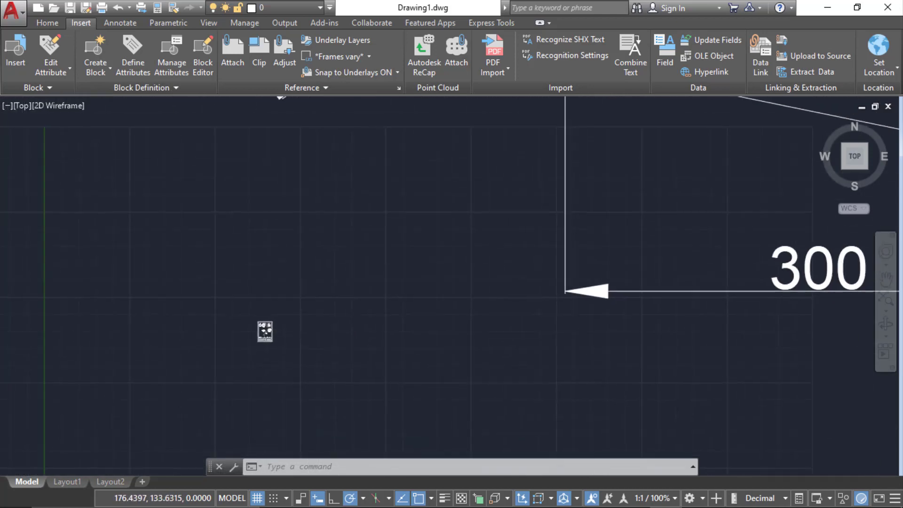
scroll(353, 306, "down", 3)
scroll(353, 310, "up", 3)
middle_click_drag(350, 323, 311, 375)
scroll(306, 380, "down", 2)
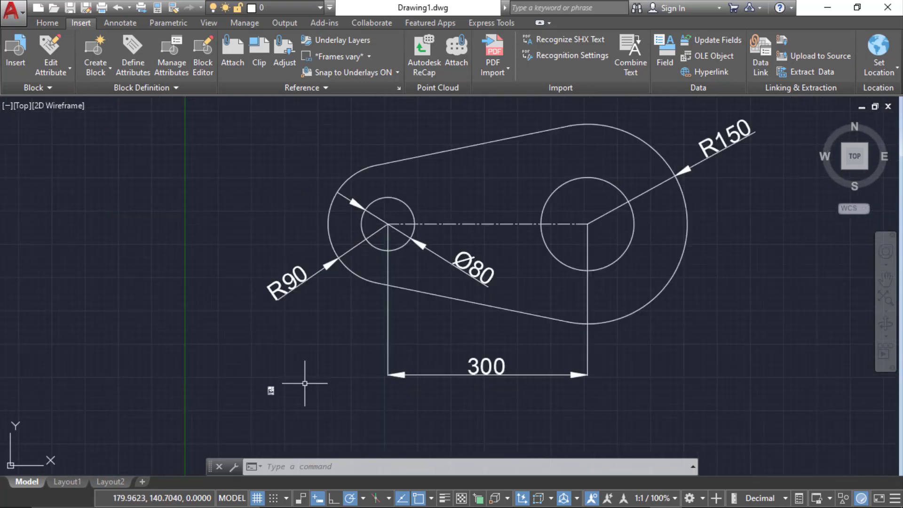
mouse_move(478, 294)
middle_mouse_down()
mouse_move(419, 299)
mouse_move(374, 326)
middle_mouse_up()
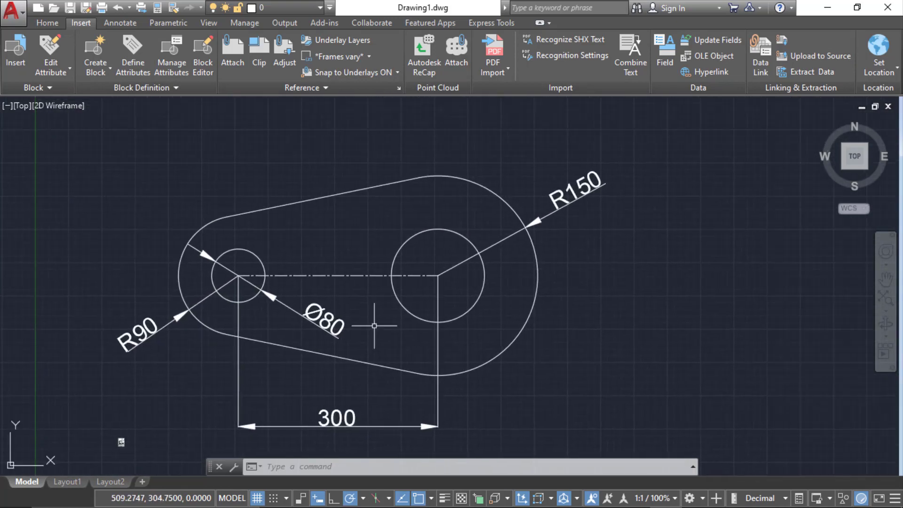
Import Depo Raf yerleşim_1.pdf into the drawing as vector geometry.
left_click(495, 75)
left_click(501, 92)
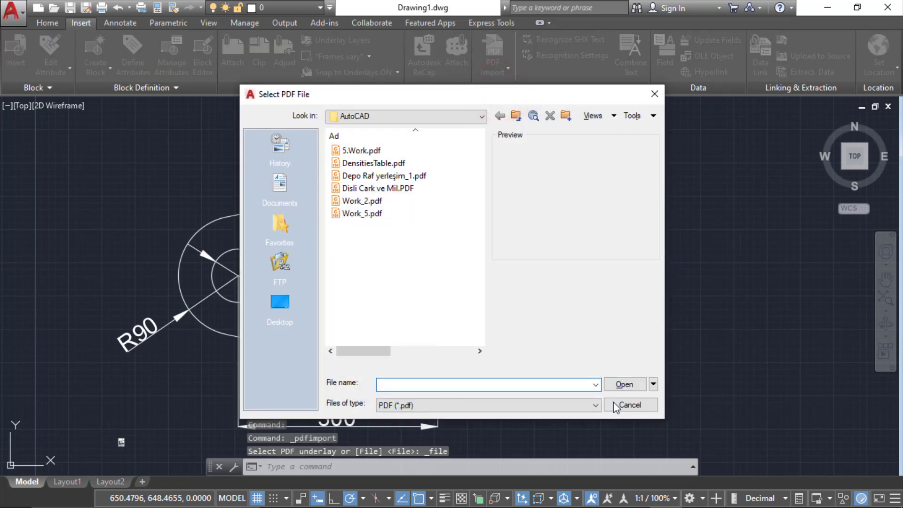
left_click(351, 214)
left_click(350, 202)
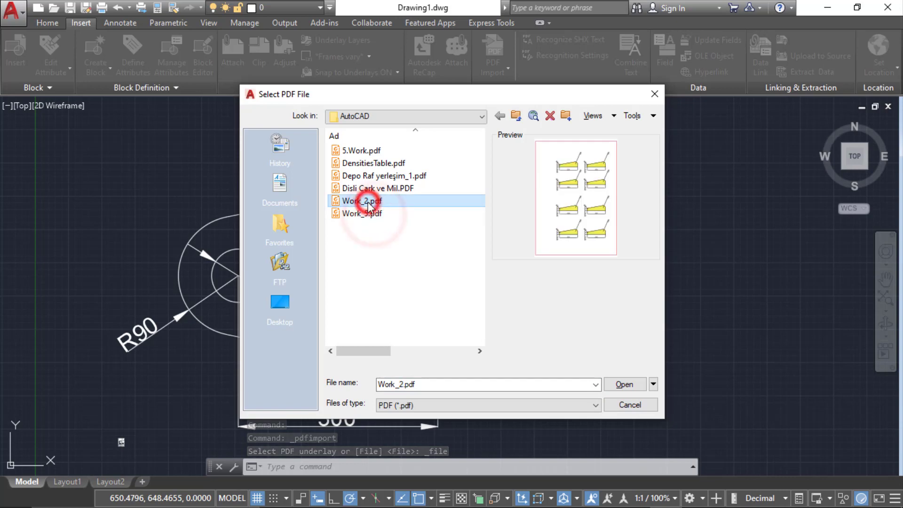
left_click(365, 178)
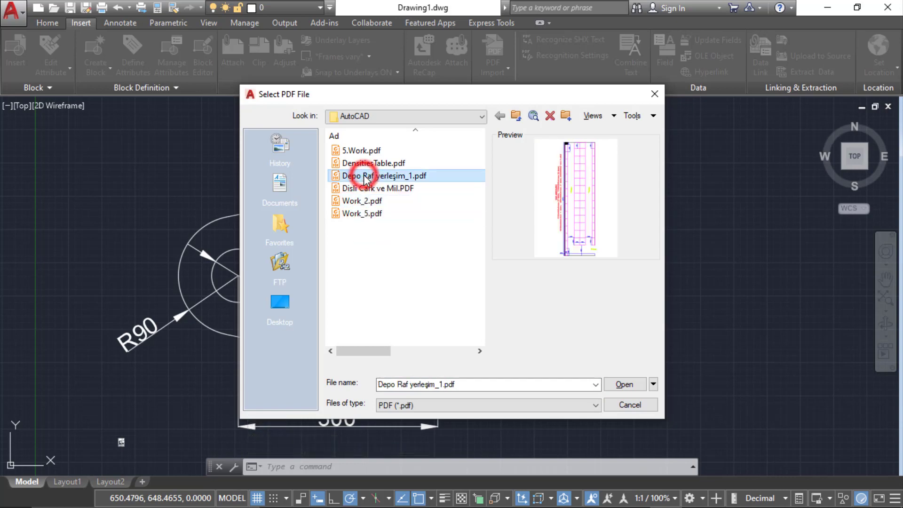
double_click(365, 177)
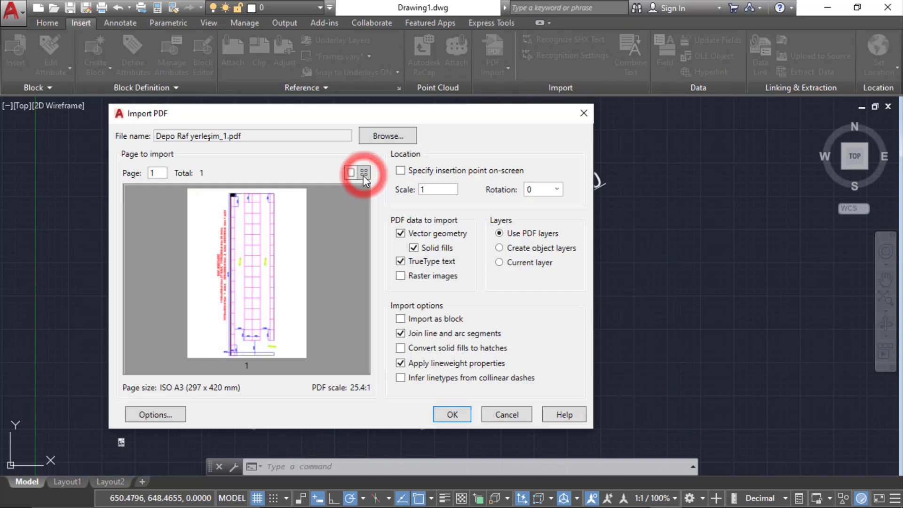
left_click(459, 417)
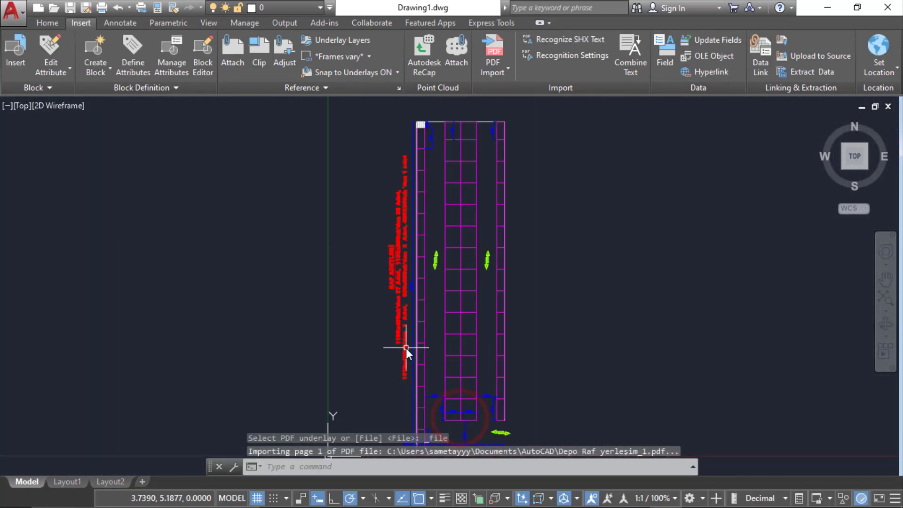
Pan and zoom extents to inspect the whole drawing, then minimise AutoCAD.
middle_click_drag(403, 329, 272, 332)
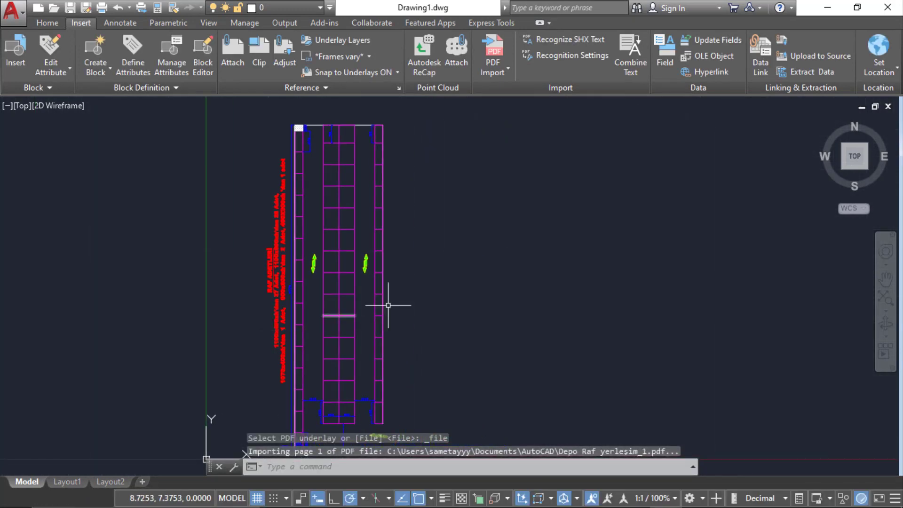
scroll(555, 252, "down", 3)
scroll(511, 282, "up", 3)
scroll(498, 295, "up", 3)
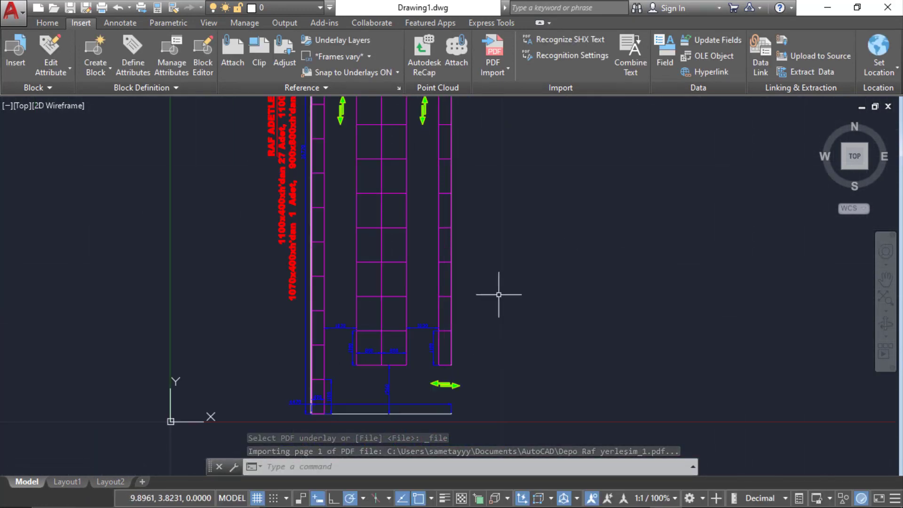
middle_click(498, 294)
middle_click(499, 295)
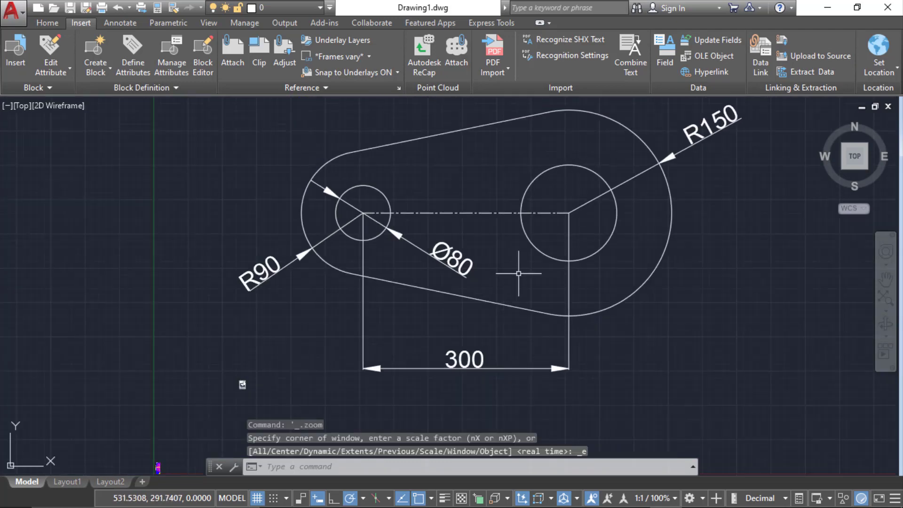
mouse_move(452, 332)
middle_mouse_down()
mouse_move(462, 254)
mouse_move(374, 363)
middle_mouse_up()
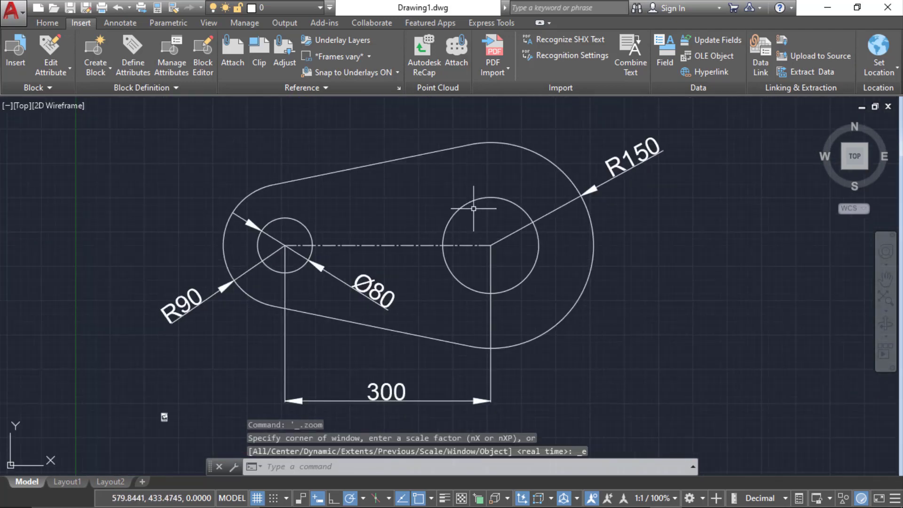
left_click(506, 72)
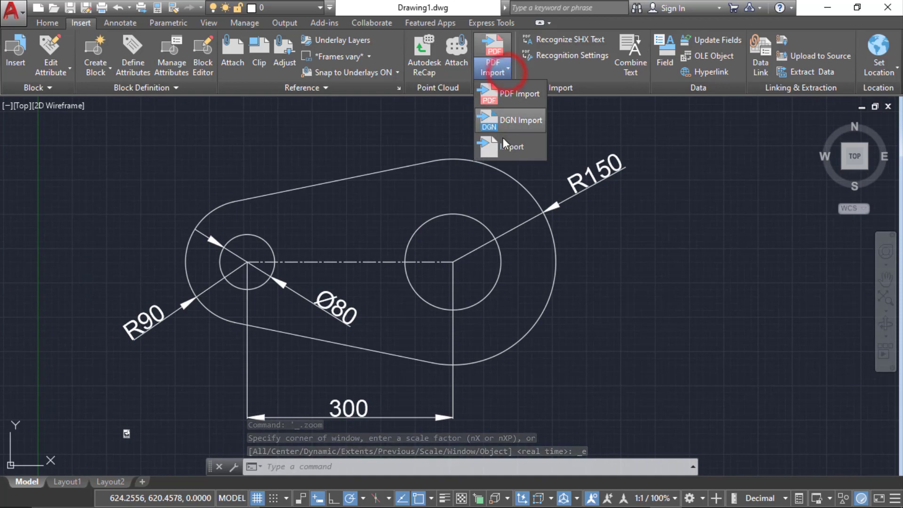
left_click(723, 165)
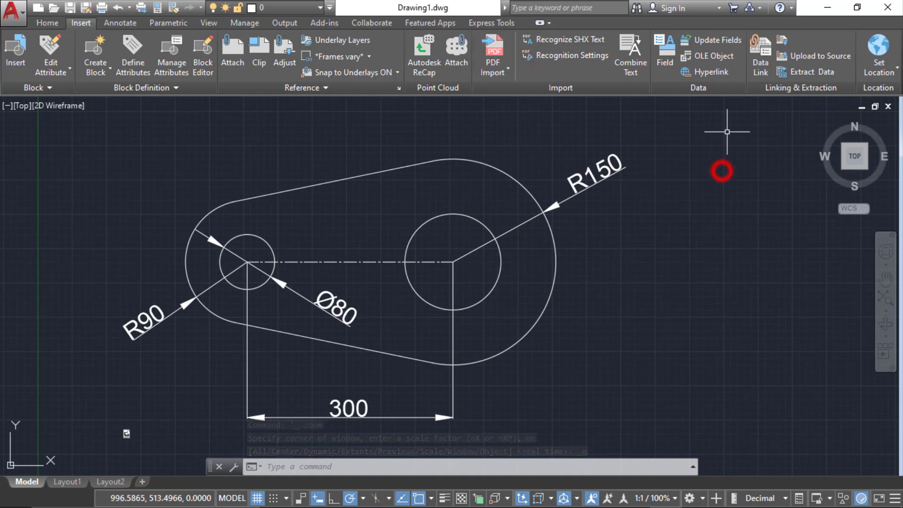
left_click(823, 12)
Open the TEST MOMENTİ HESAP ŞABLONU Kopya workbook from the desktop.
double_click(429, 187)
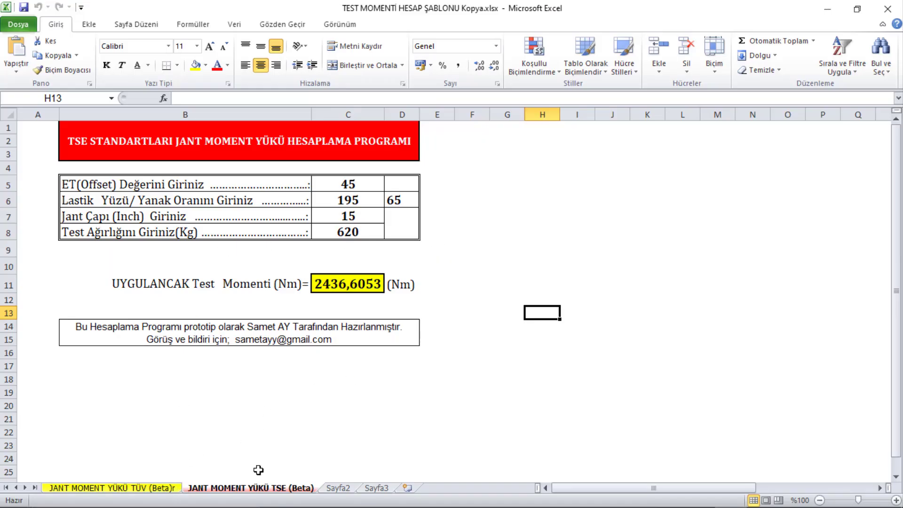
left_click(9, 24)
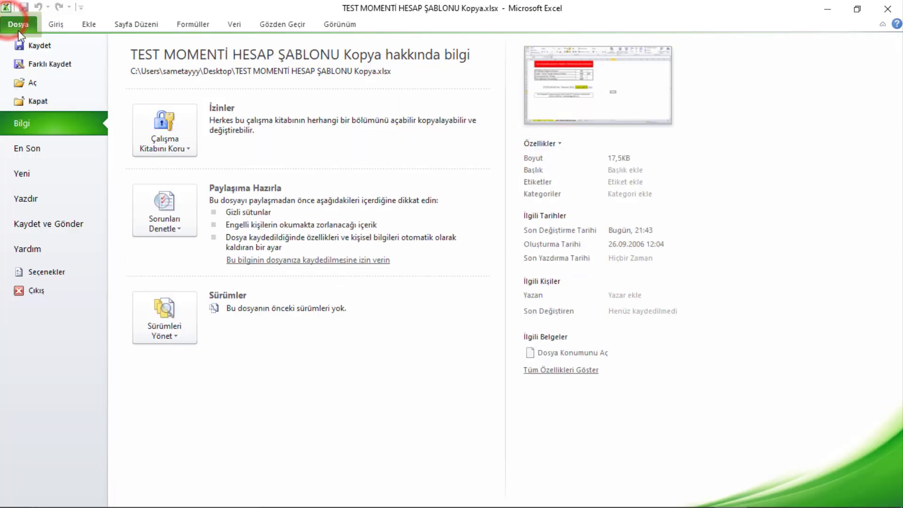
left_click(33, 64)
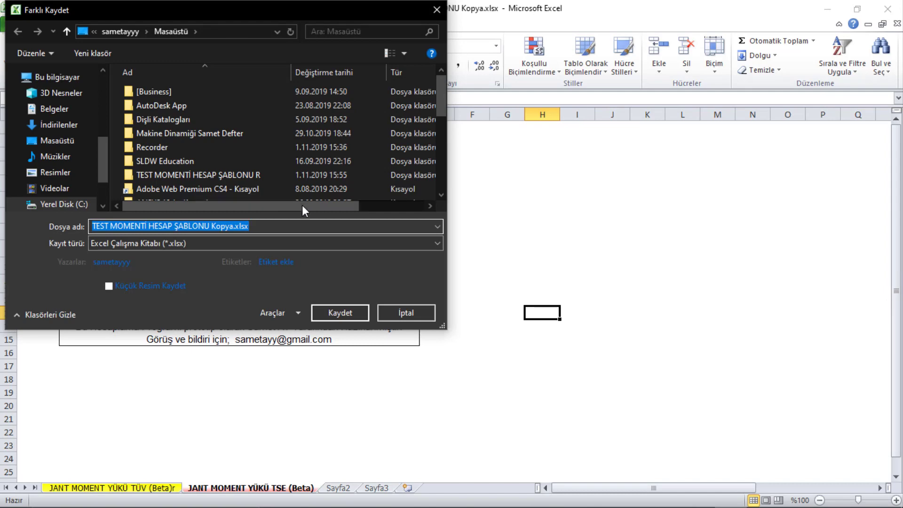
left_click(402, 312)
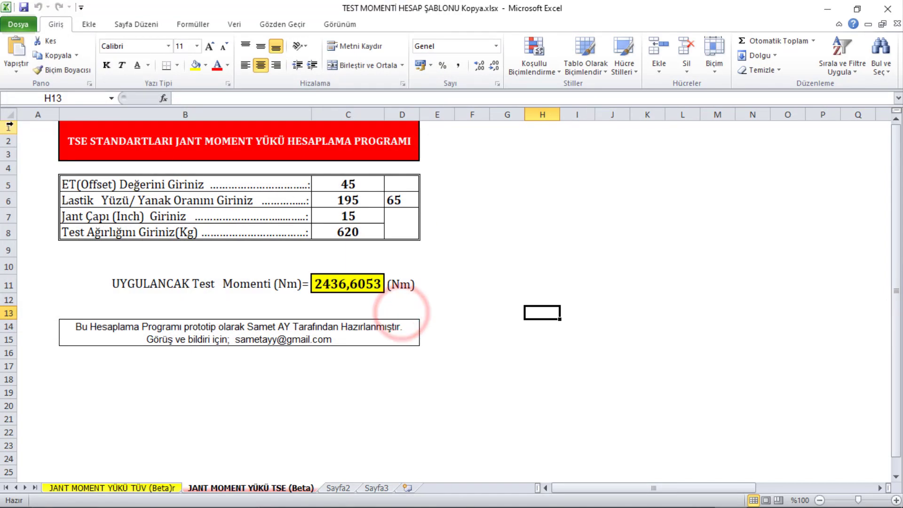
Select the whole worksheet and apply Tüm Kenarlıklar borders to every cell.
left_click(9, 114)
left_click(89, 25)
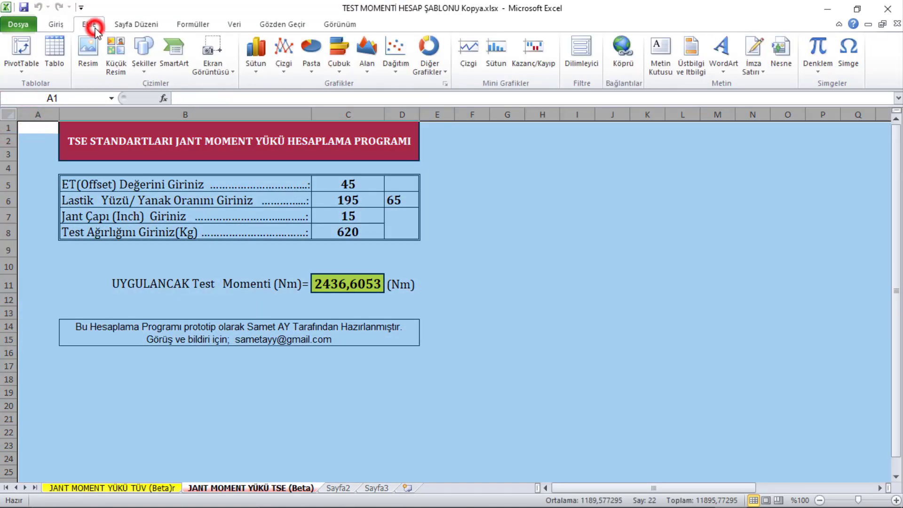
left_click(60, 28)
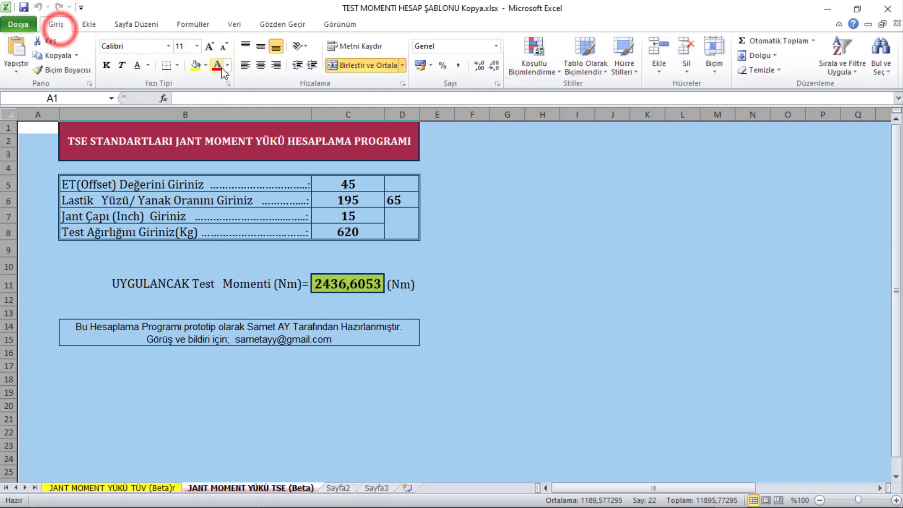
left_click(178, 66)
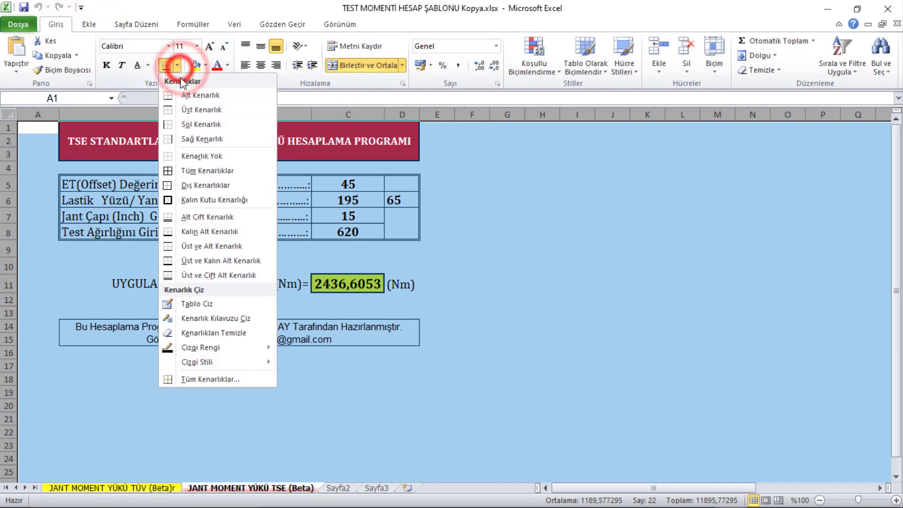
left_click(192, 176)
Paste into K14 and start a Farklı Kaydet save with file type PDF (*.pdf).
left_click(642, 321)
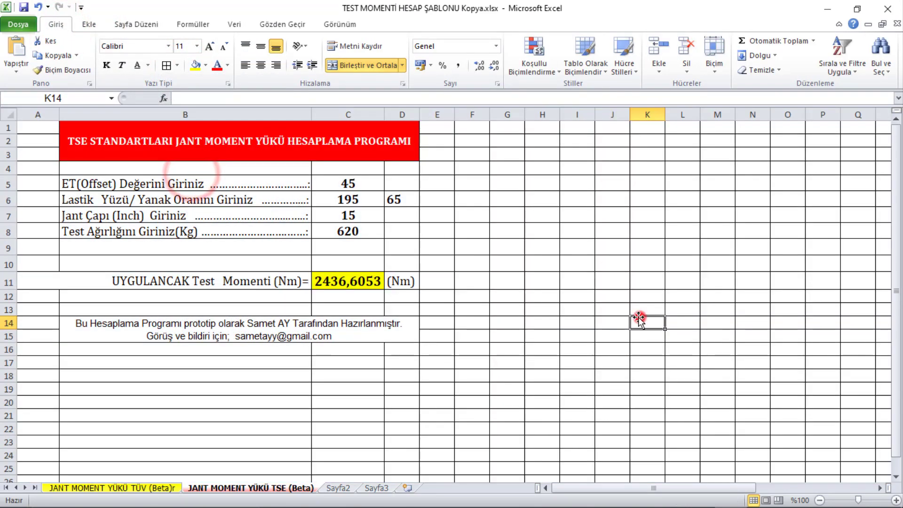
left_click(16, 47)
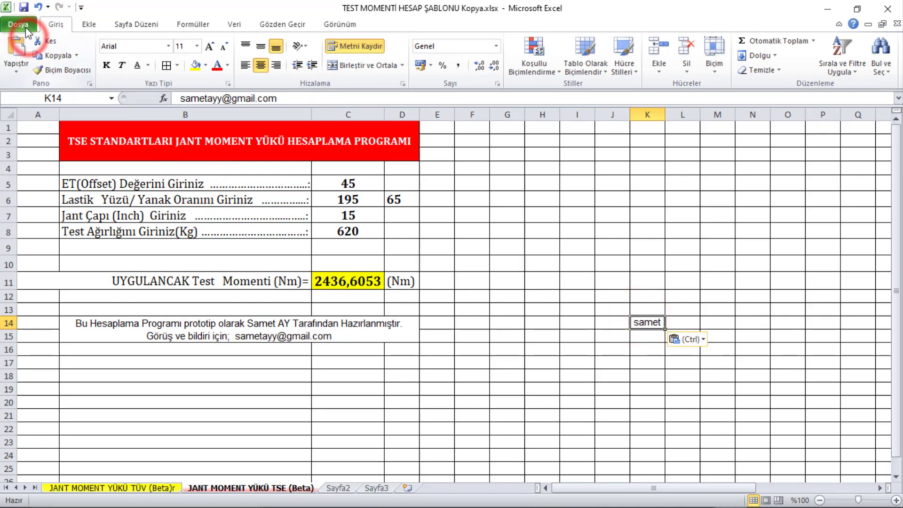
left_click(17, 24)
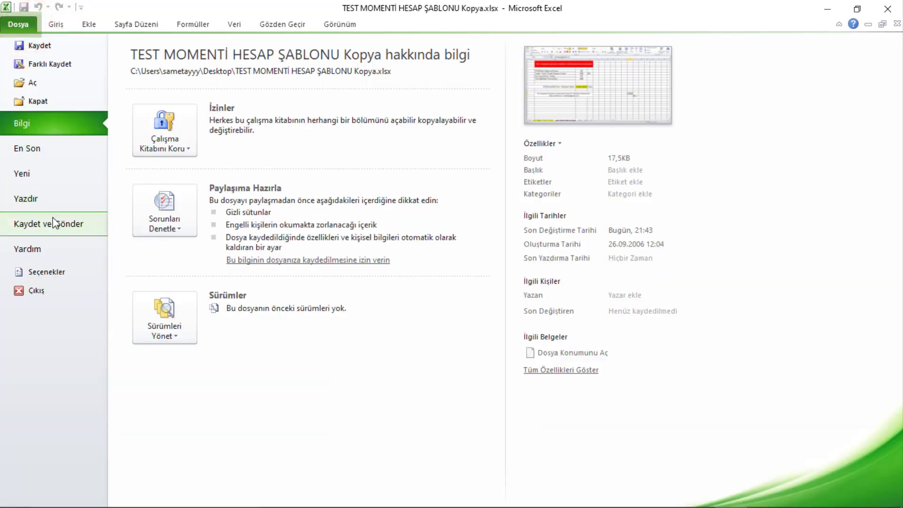
left_click(58, 73)
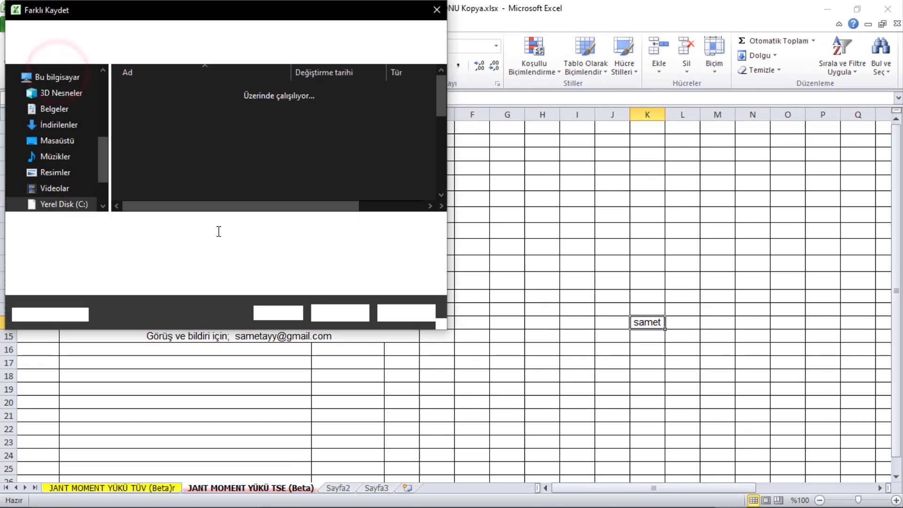
left_click(247, 242)
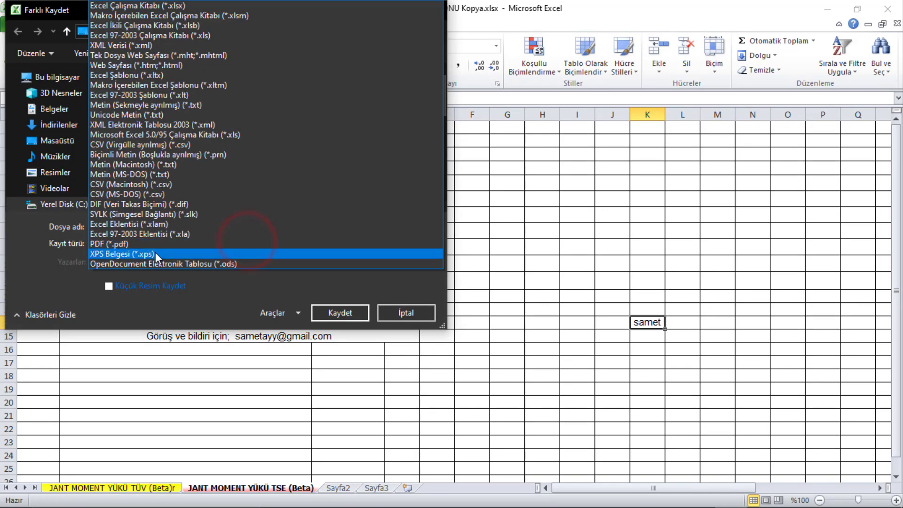
left_click(155, 246)
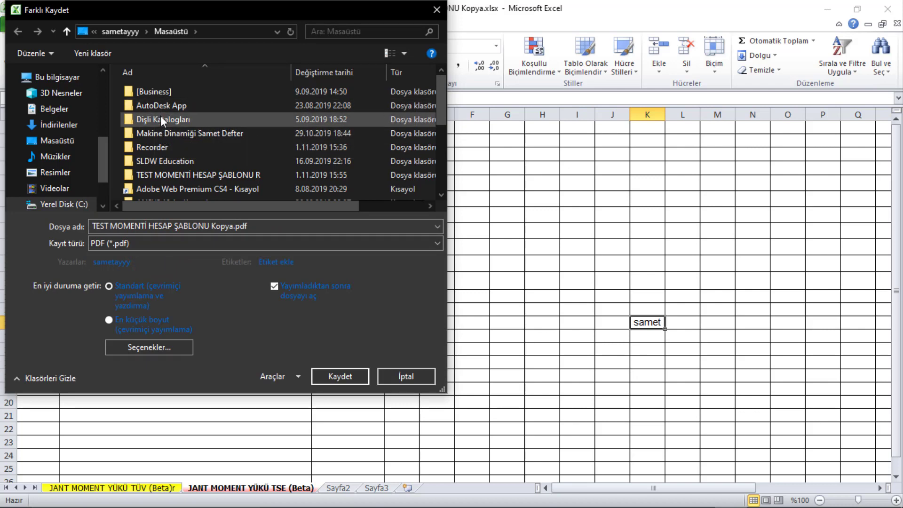
Set the save location to the Belgeler > AutoCAD folder.
mouse_move(57, 140)
left_click(61, 109)
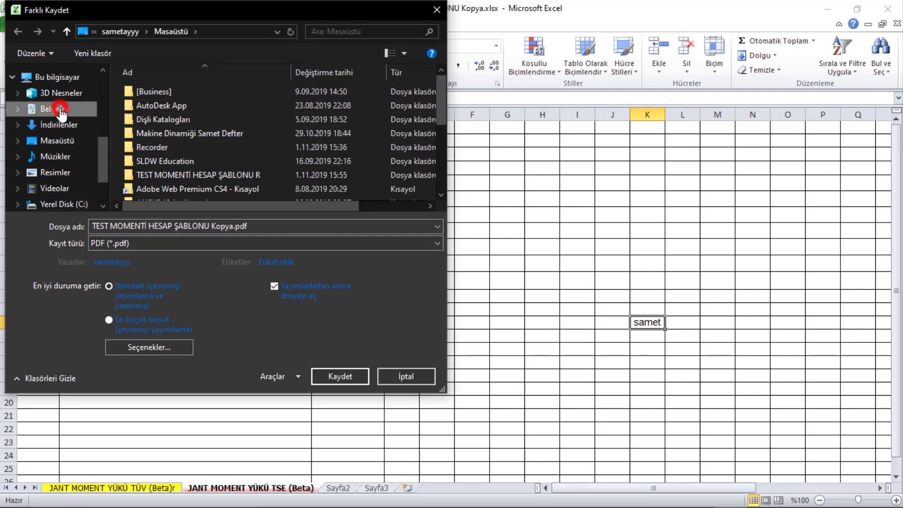
double_click(146, 106)
left_click(61, 109)
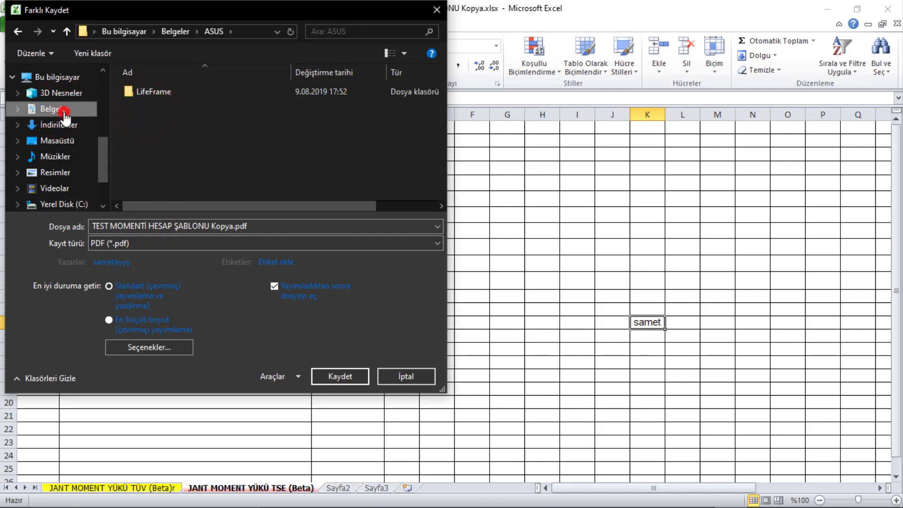
double_click(149, 120)
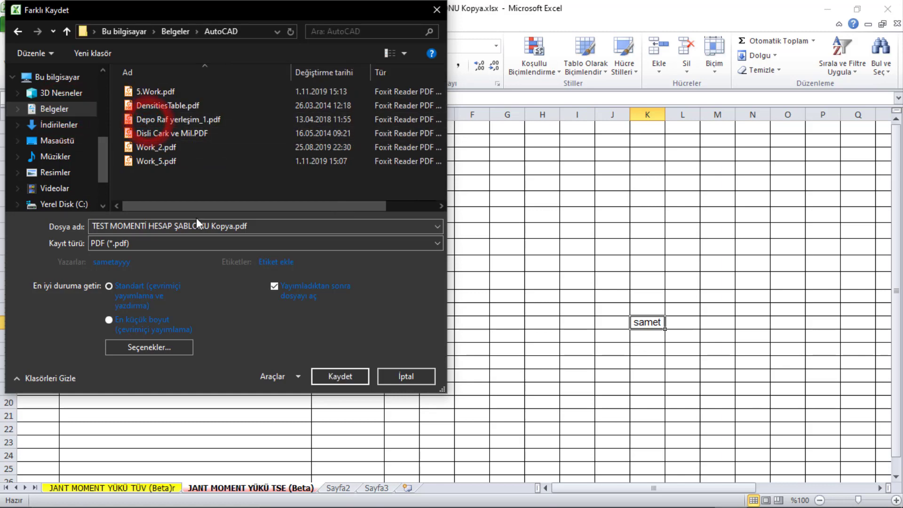
Save TEST MOMENTİ HESAP ŞABLONU Kopya.pdf and scroll through it in Foxit Reader.
left_click(338, 377)
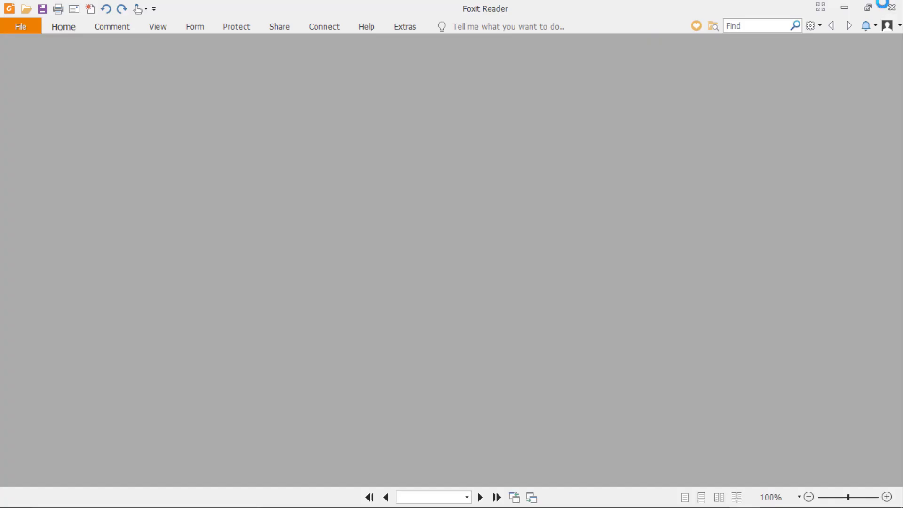
scroll(511, 231, "down", 3)
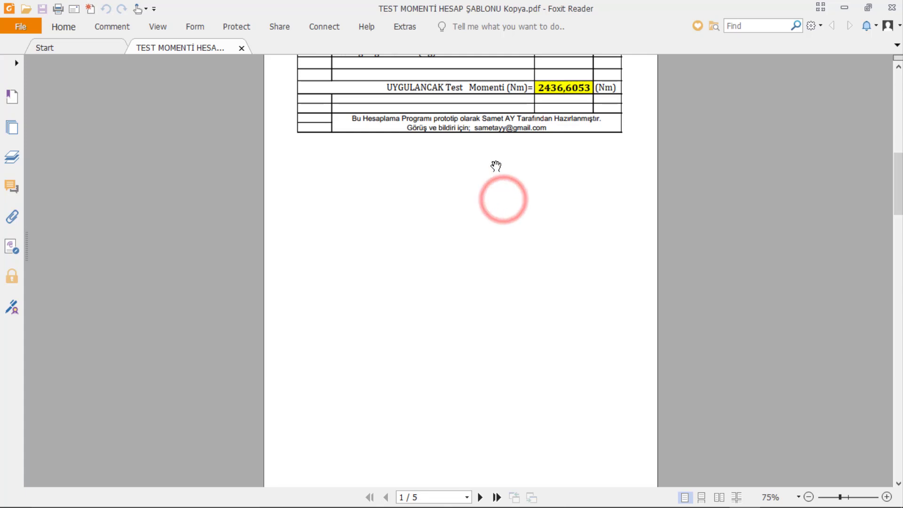
scroll(489, 145, "up", 3)
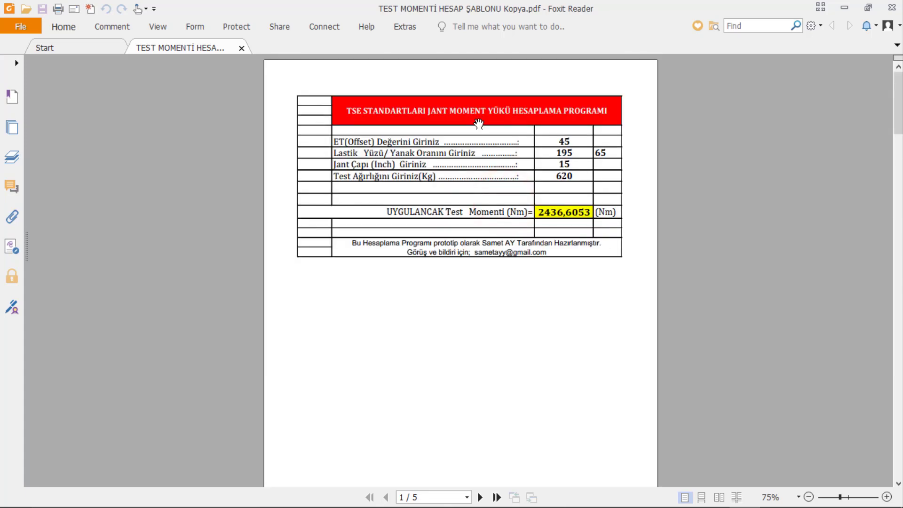
Close Foxit and Excel without saving, and return to AutoCAD's Drawing1.
left_click(892, 6)
left_click(530, 257)
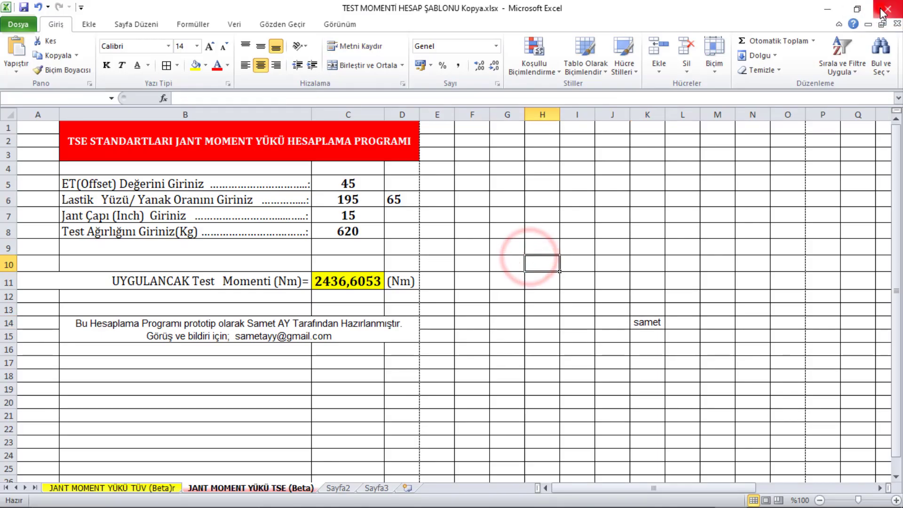
left_click(887, 8)
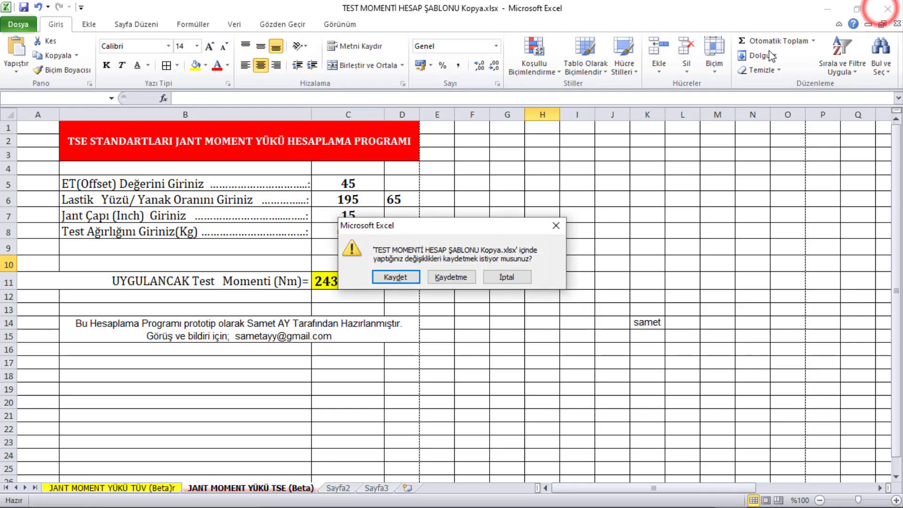
left_click(465, 278)
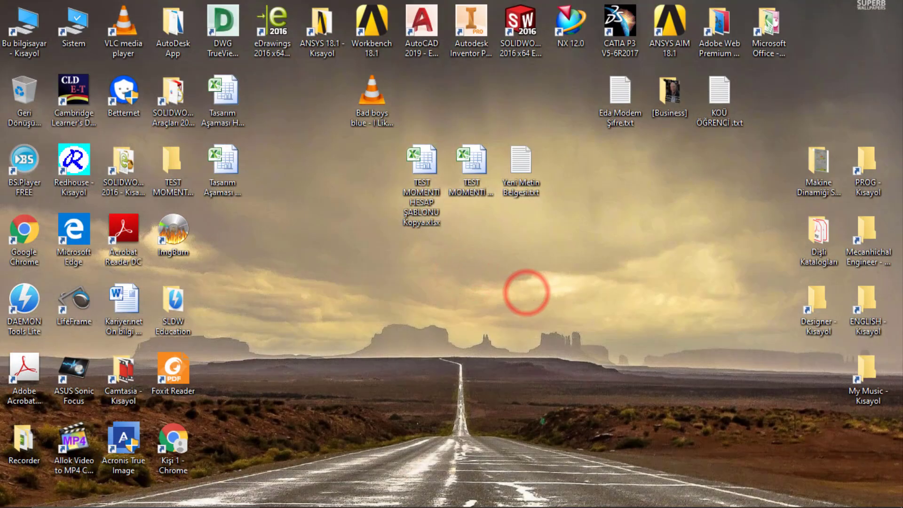
left_click(661, 502)
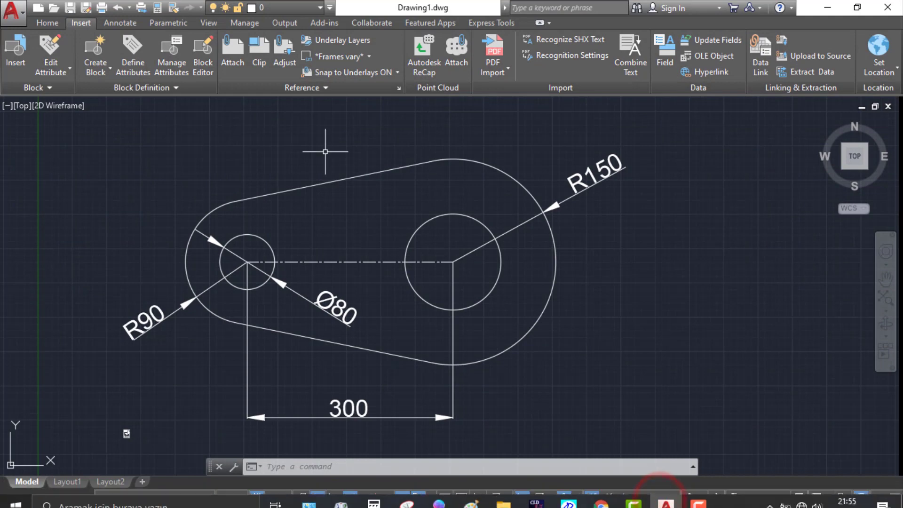
Import page 1 of TEST MOMENTİ HESAP ŞABLONU Kopya.pdf with the default Import PDF options.
left_click(497, 75)
left_click(504, 89)
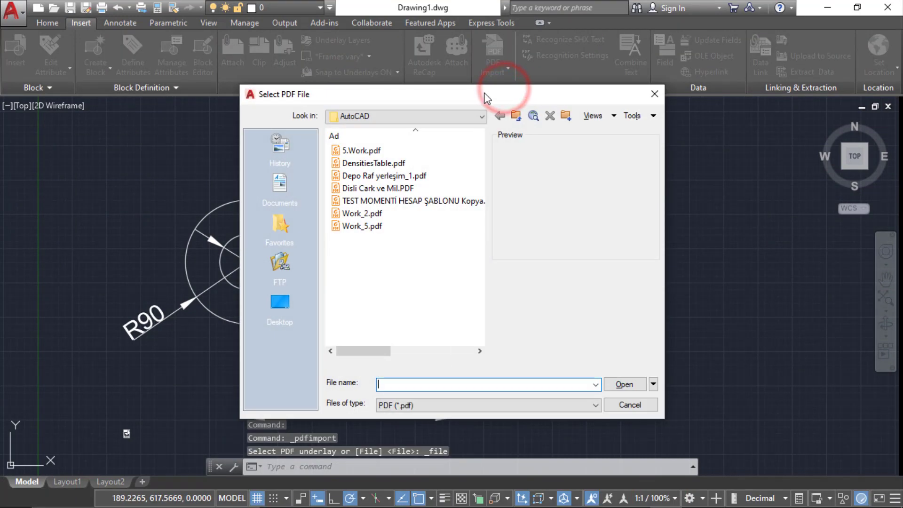
left_click(397, 204)
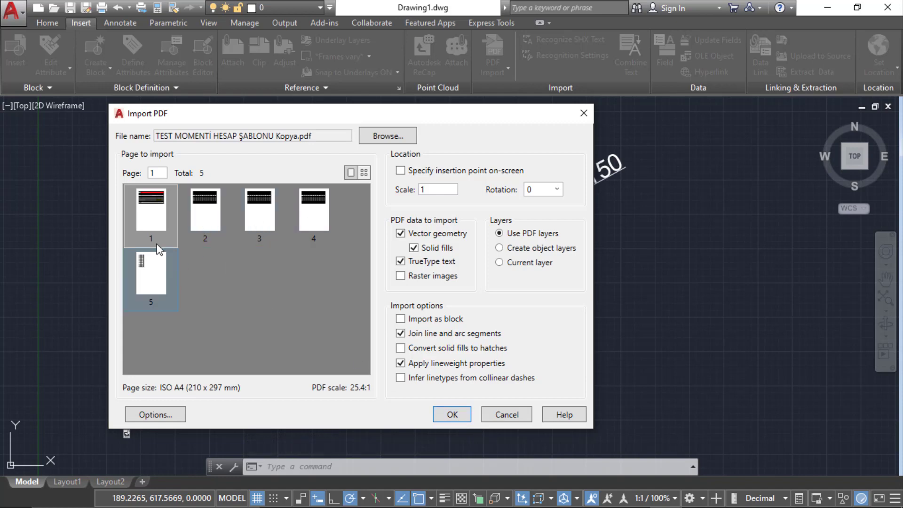
left_click(450, 415)
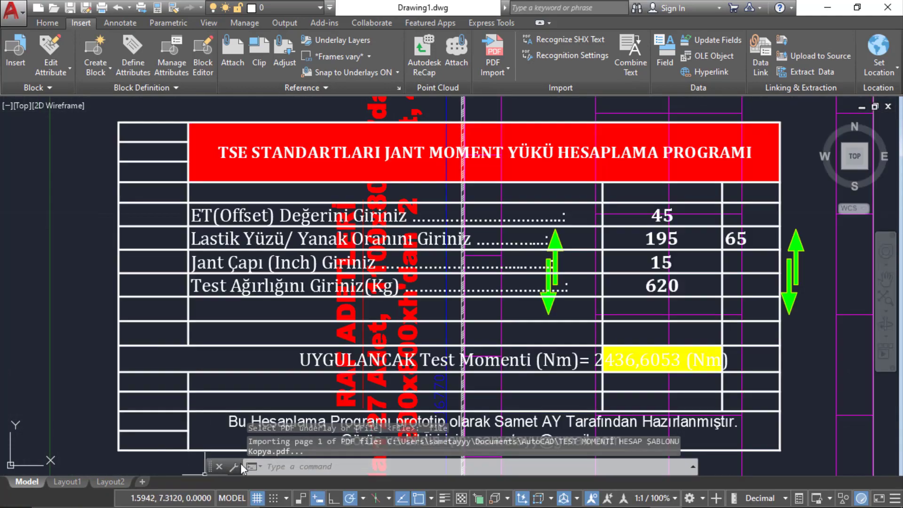
Move the moment table right of the drawing, then undo the move and import with Ctrl+Z.
scroll(358, 313, "down", 4)
middle_click_drag(359, 312, 308, 272)
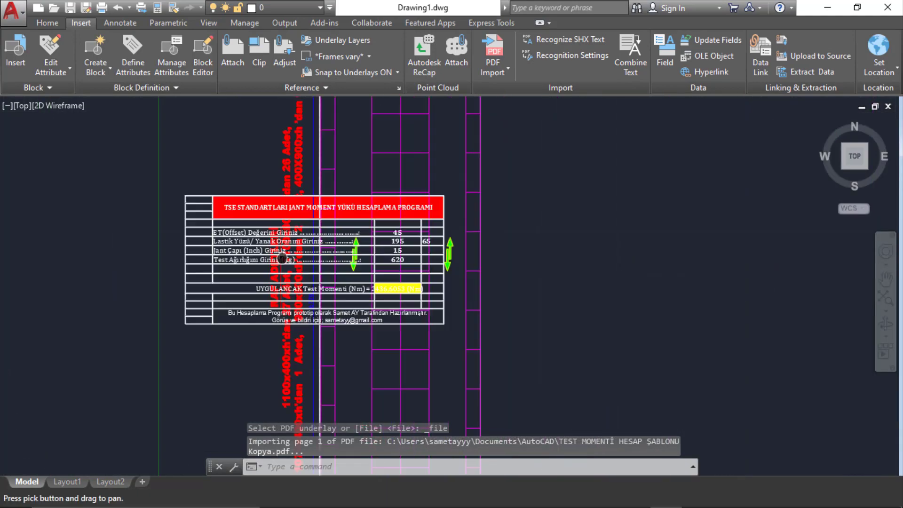
left_click(265, 348)
left_click(132, 168)
right_click(128, 165)
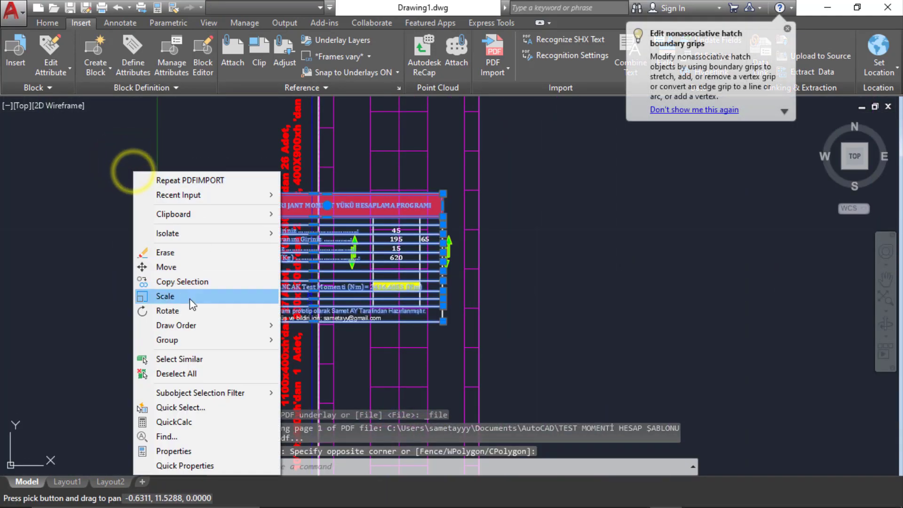
left_click(178, 267)
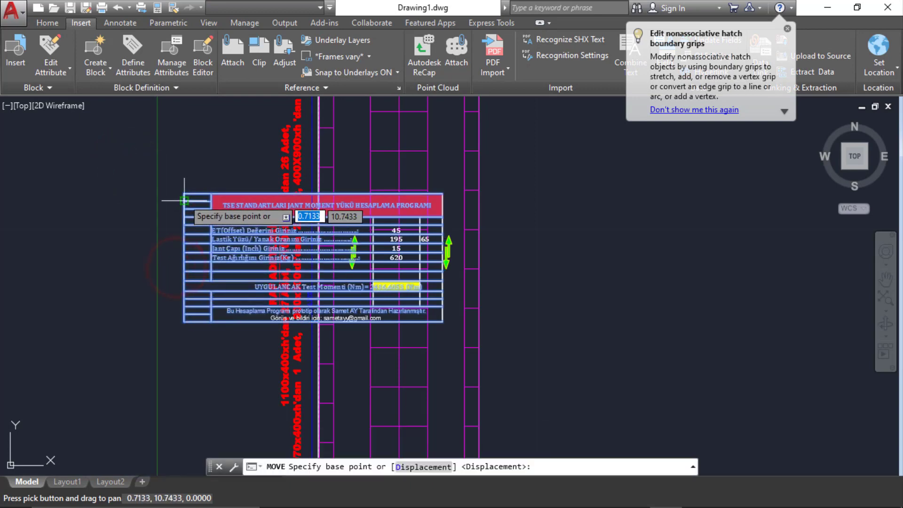
left_click(184, 195)
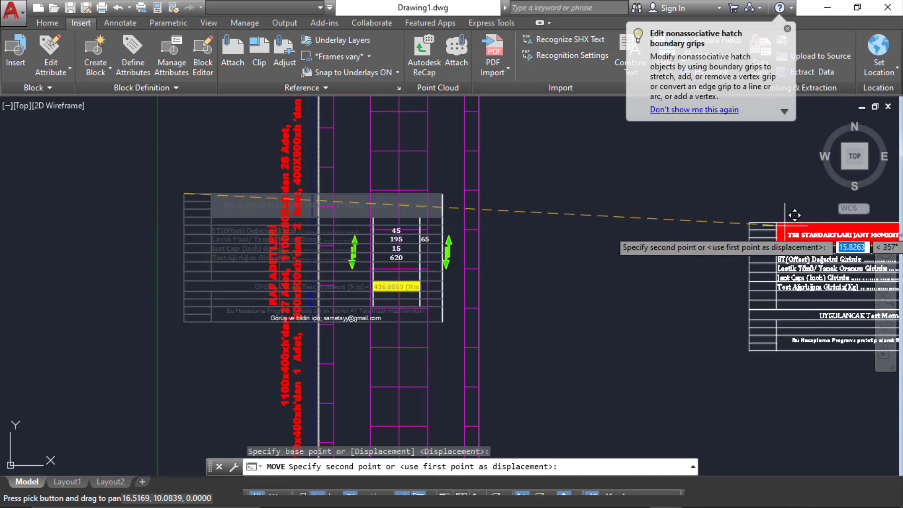
left_click(609, 227)
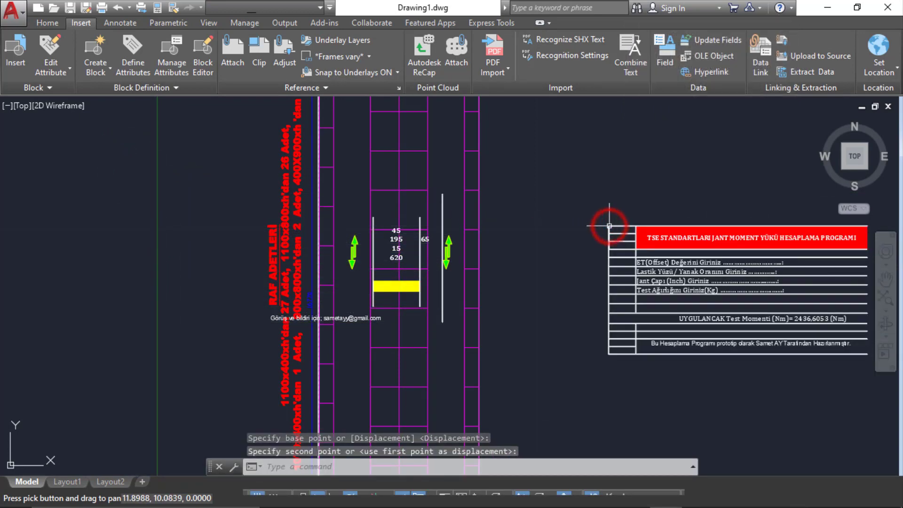
key("ctrl+z")
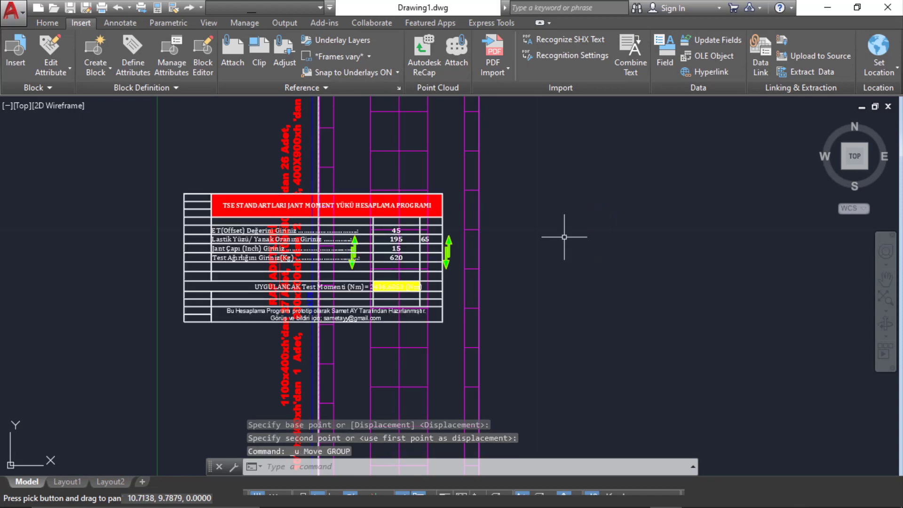
key("ctrl+z")
key("ctrl+z")
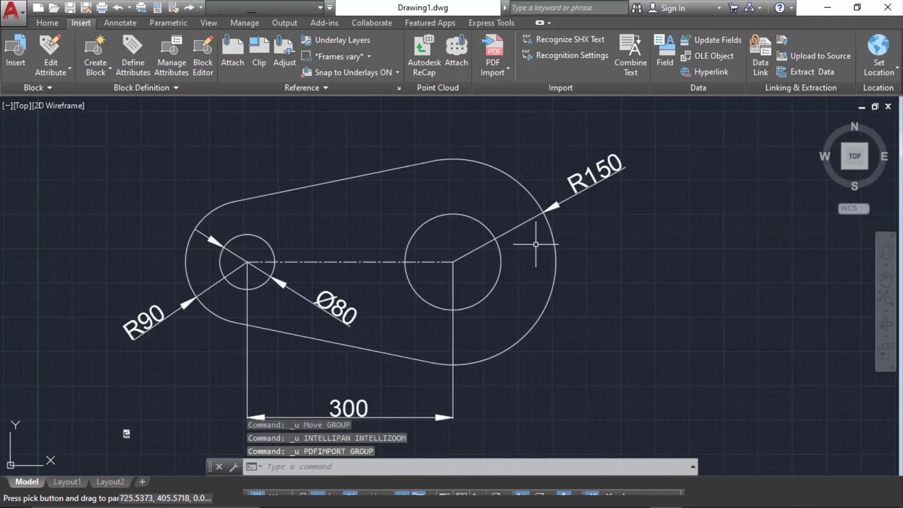
Zoom out and window-select the entire bracket drawing to erase it.
scroll(550, 286, "down", 4)
middle_click_drag(550, 286, 243, 277)
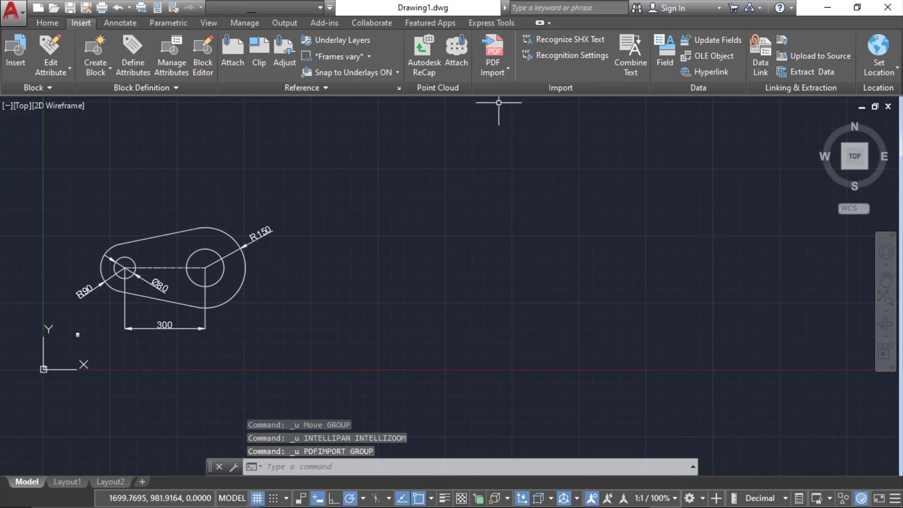
left_click(501, 76)
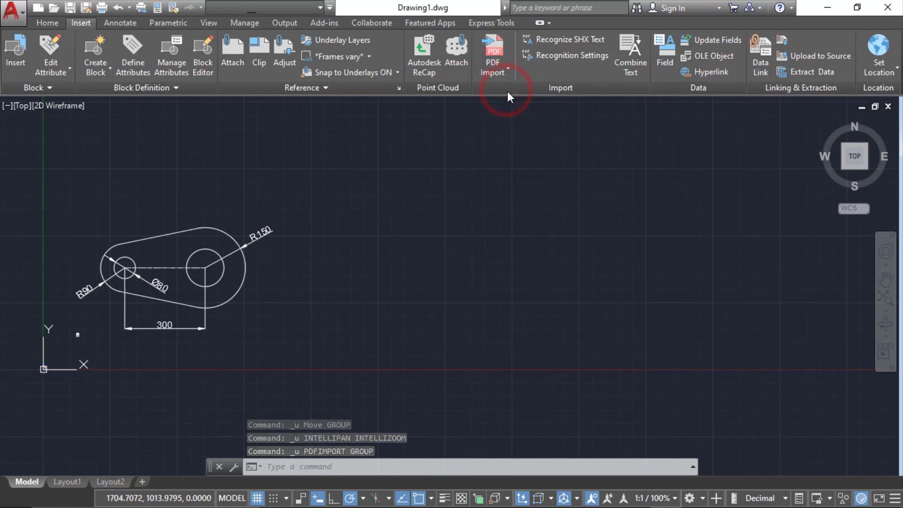
key("Escape")
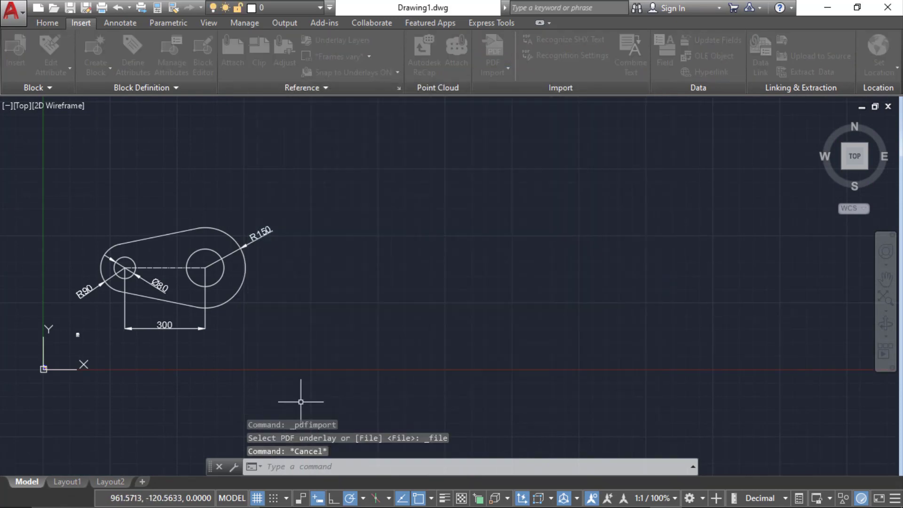
left_click(347, 405)
left_click(10, 193)
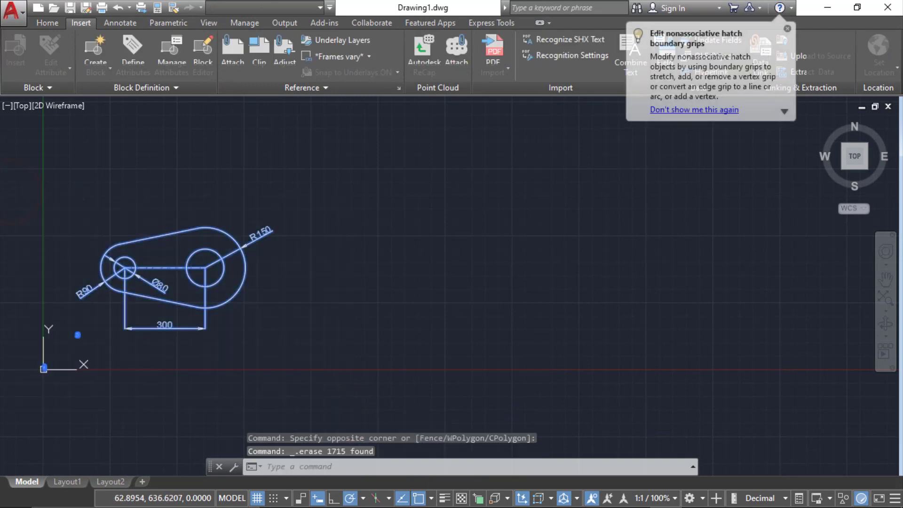
Re-import page 1 of the moment-calculation template PDF as the drawing's only content.
left_click(501, 73)
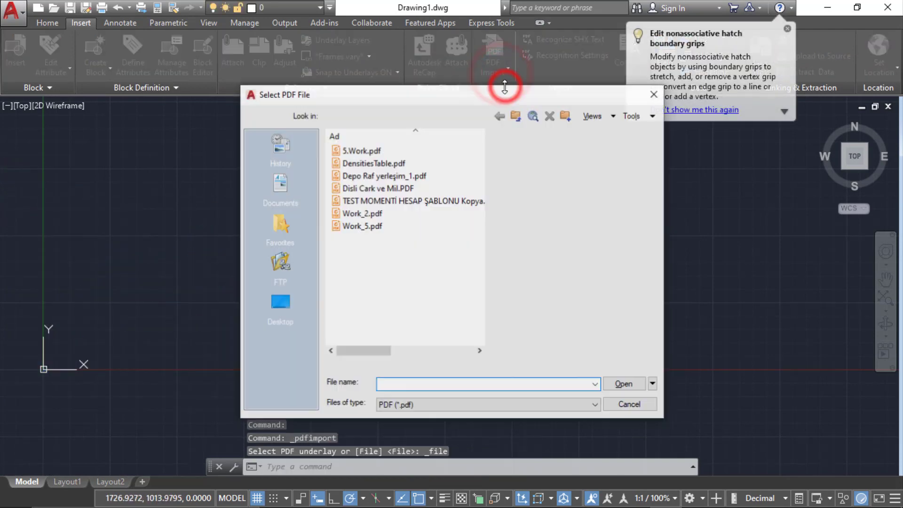
double_click(397, 201)
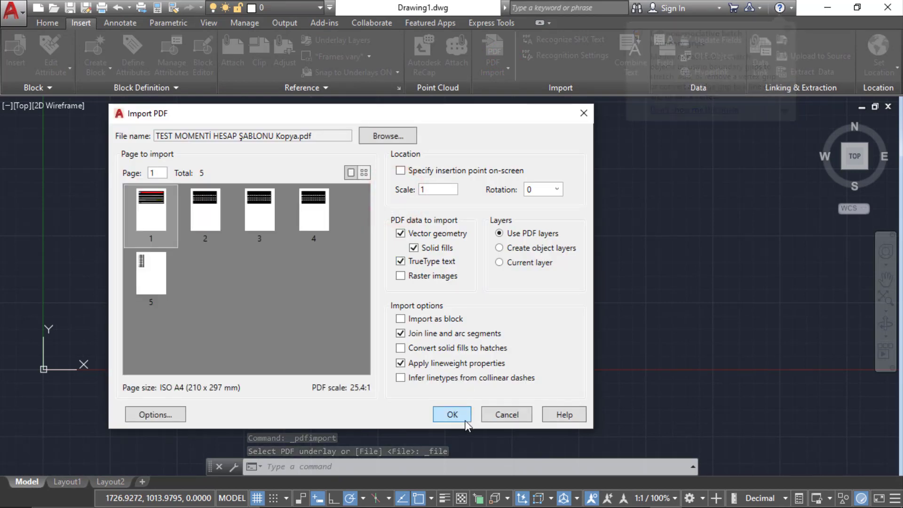
left_click(452, 414)
scroll(432, 336, "down", 6)
middle_click_drag(433, 337, 400, 304)
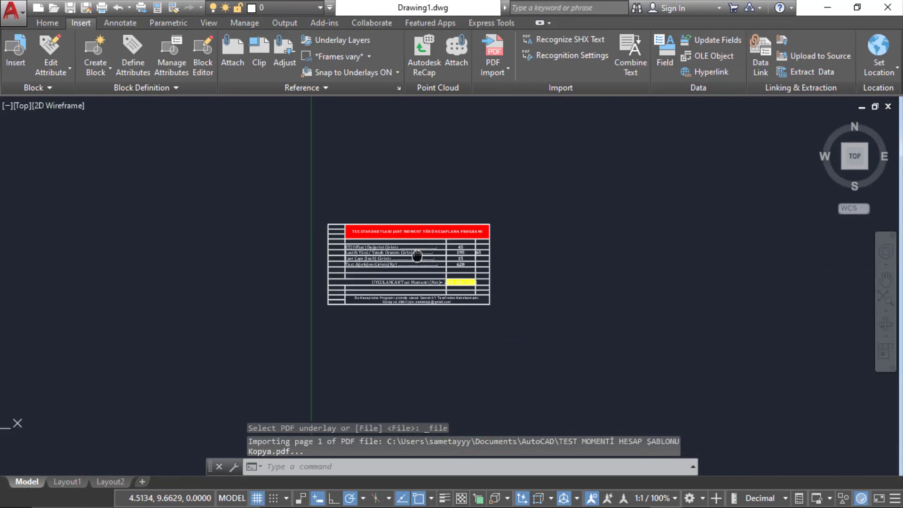
scroll(371, 260, "up", 4)
scroll(359, 257, "up", 2)
middle_click_drag(359, 257, 329, 231)
scroll(306, 228, "down", 3)
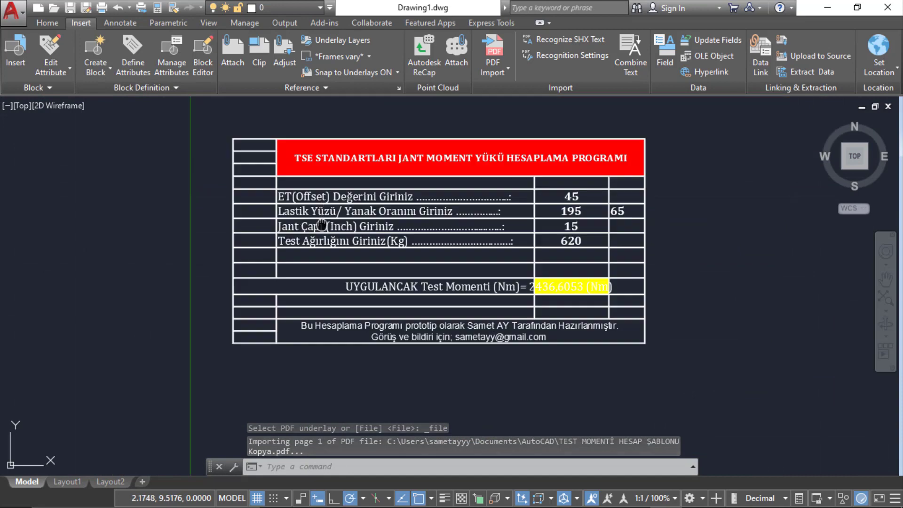
scroll(305, 228, "up", 1)
left_click(260, 360)
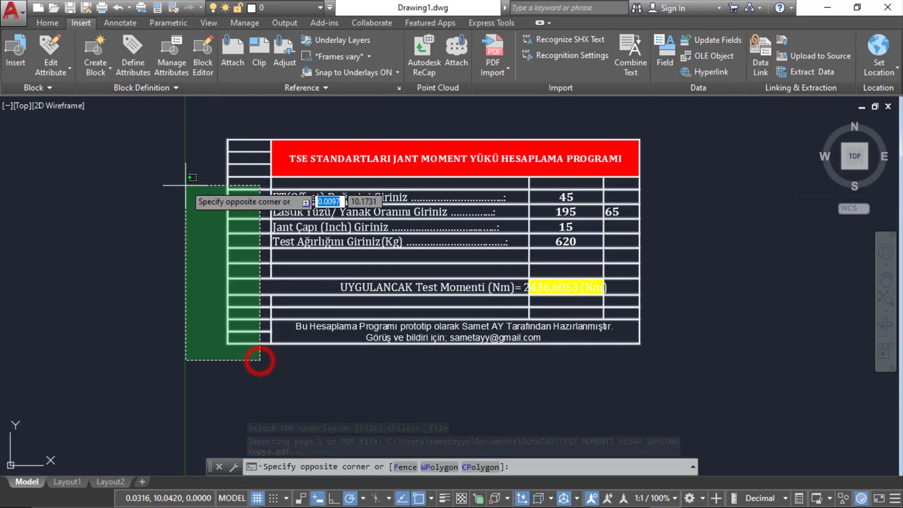
left_click(208, 130)
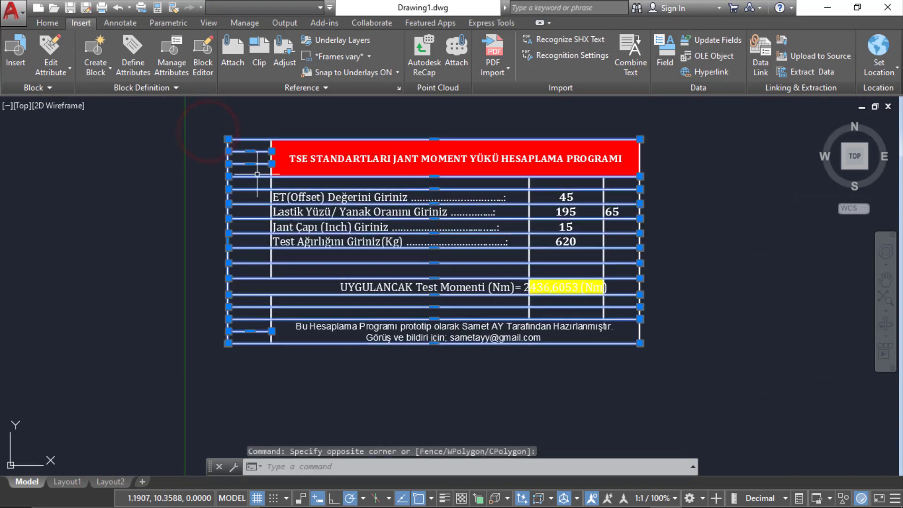
key("Escape")
key("Escape")
left_click(59, 23)
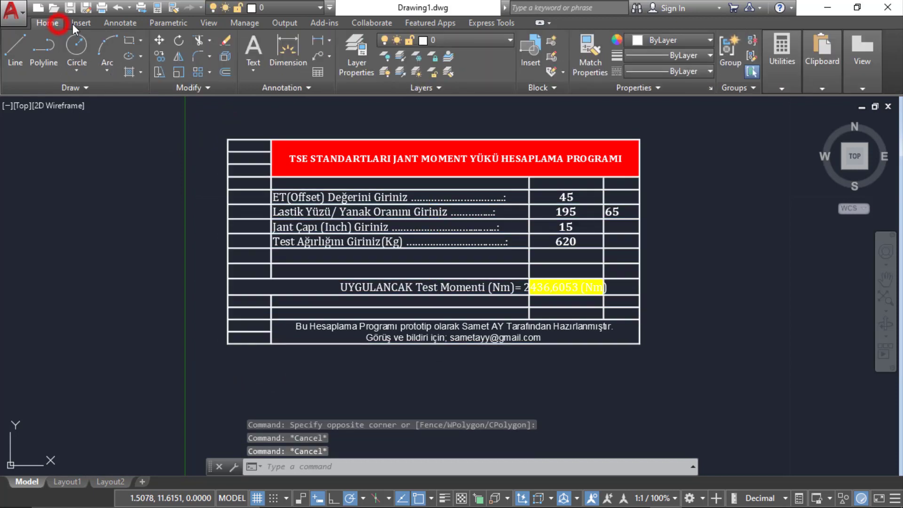
left_click(202, 41)
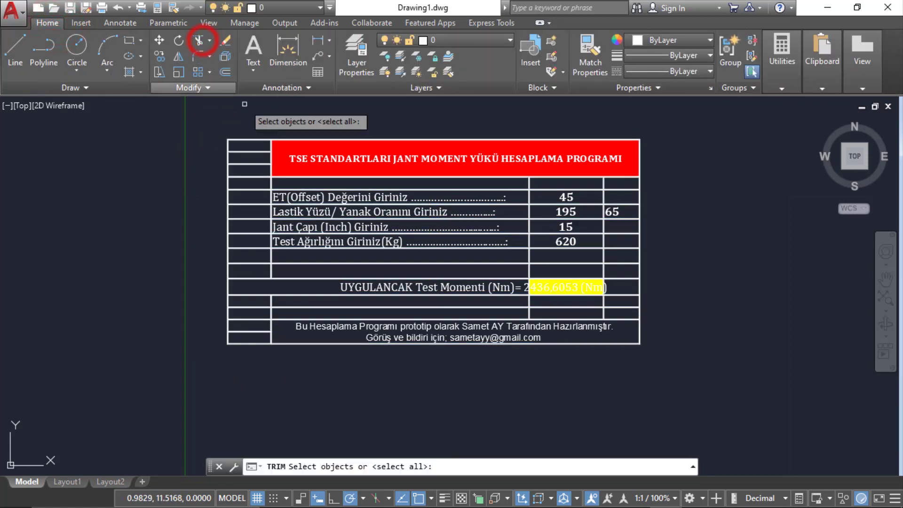
left_click(247, 113)
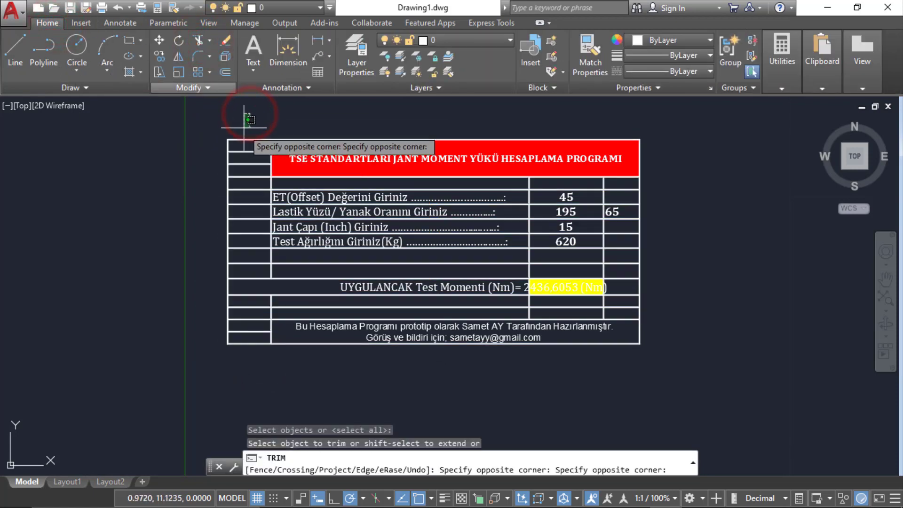
left_click(222, 363)
left_click(250, 353)
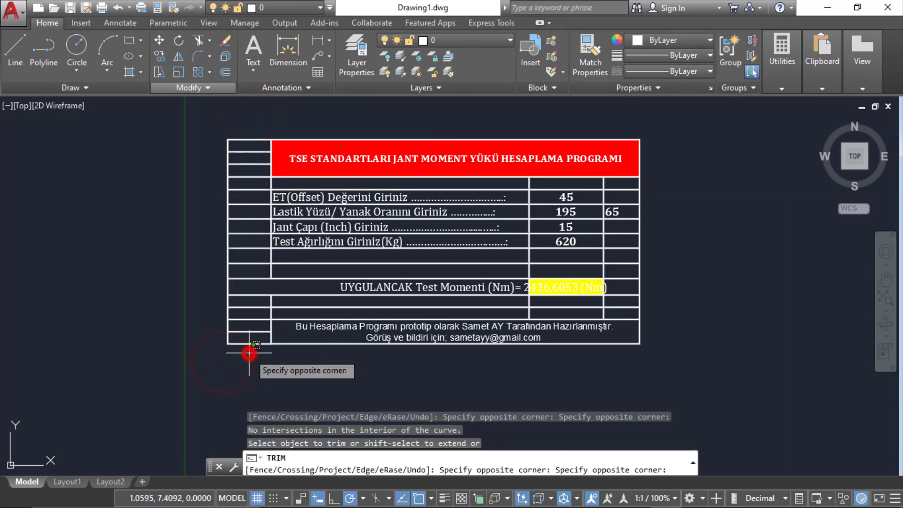
key("Escape")
left_click(199, 42)
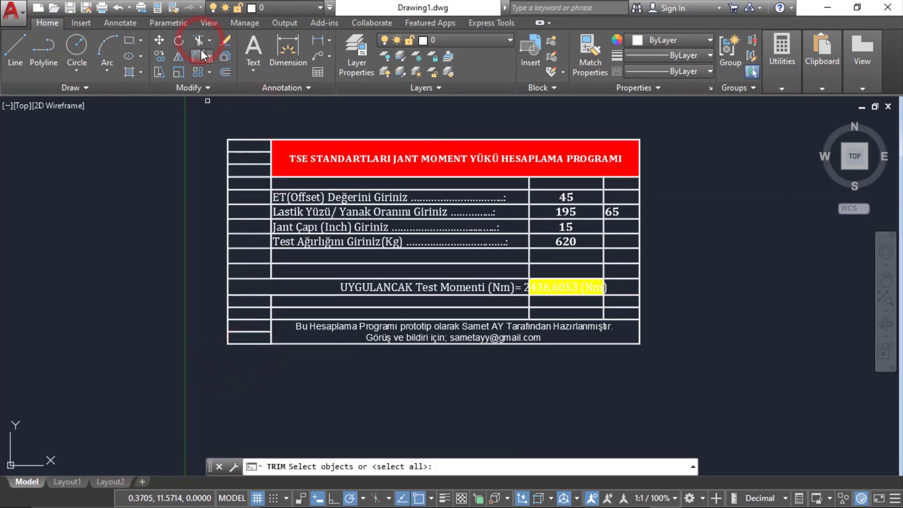
key("Return")
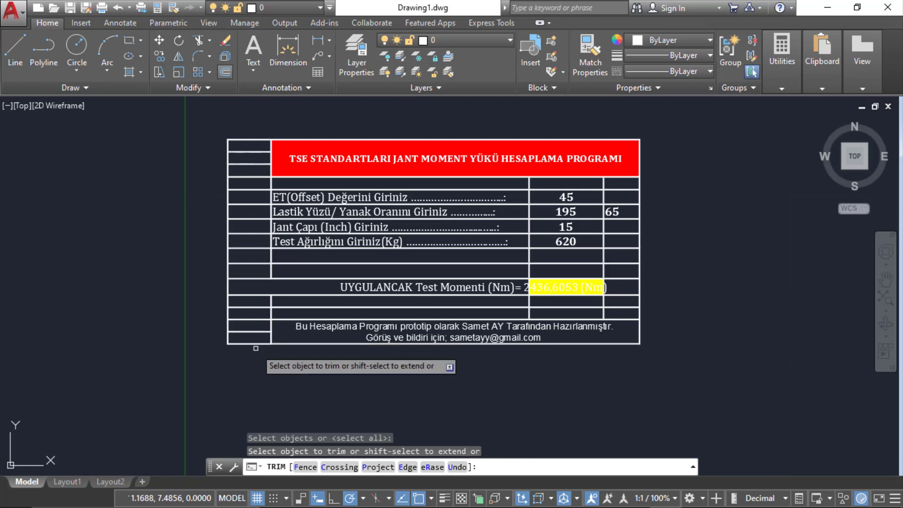
left_click(254, 347)
left_click(243, 321)
left_click(243, 319)
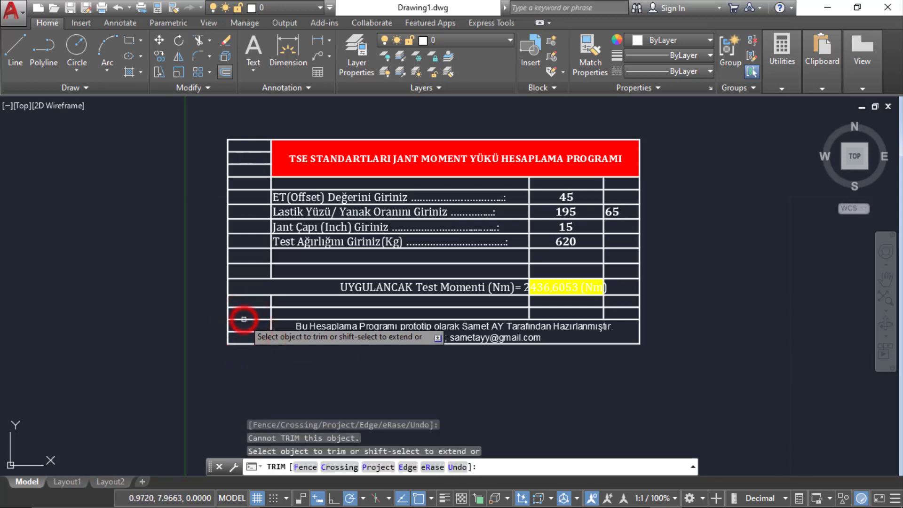
key("Escape")
left_click(201, 48)
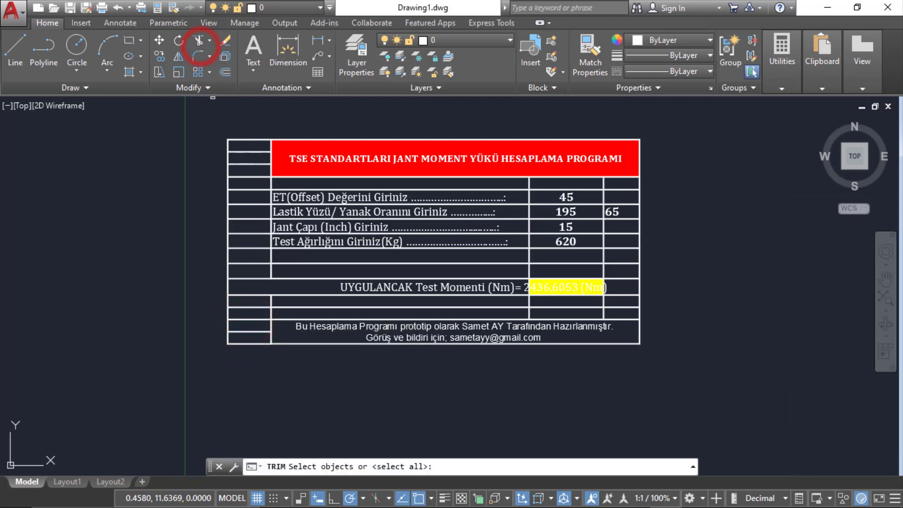
left_click(256, 163)
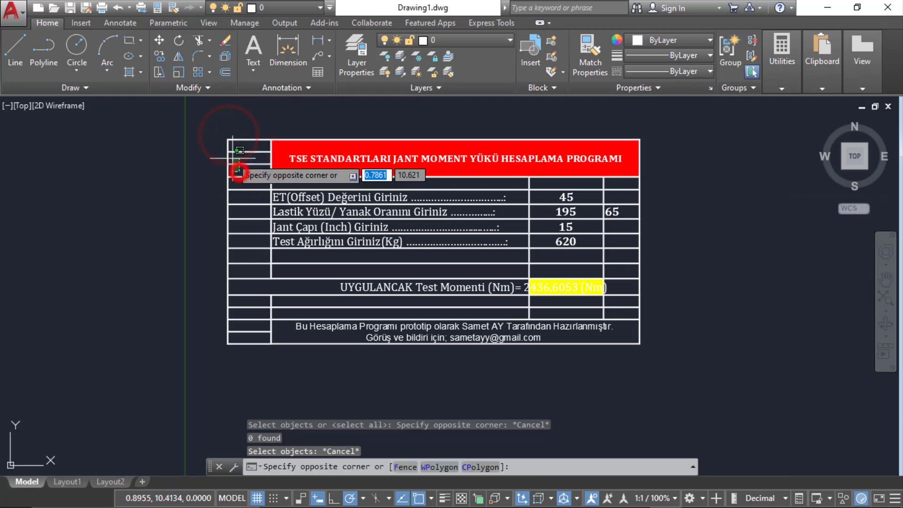